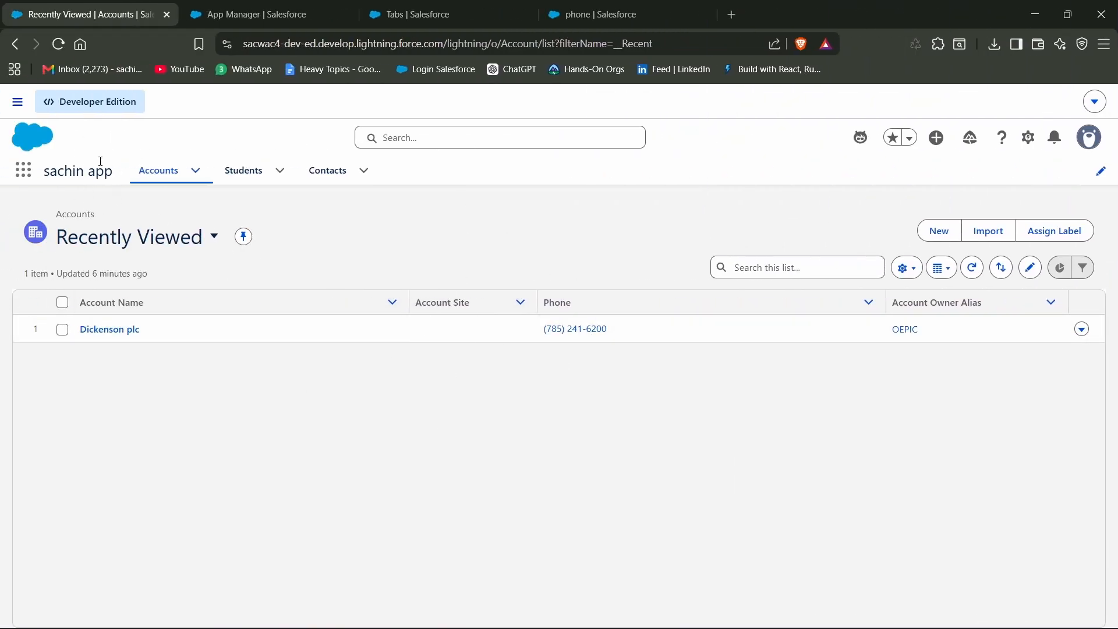
- Open the Sales app and display its Students object page
click(23, 170)
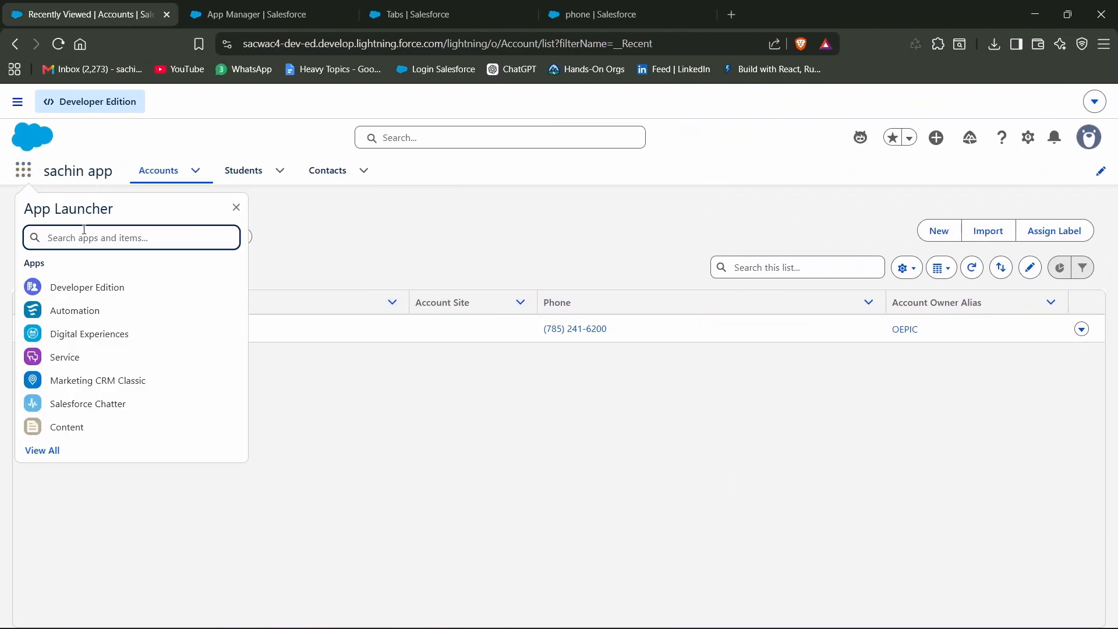
text(sales)
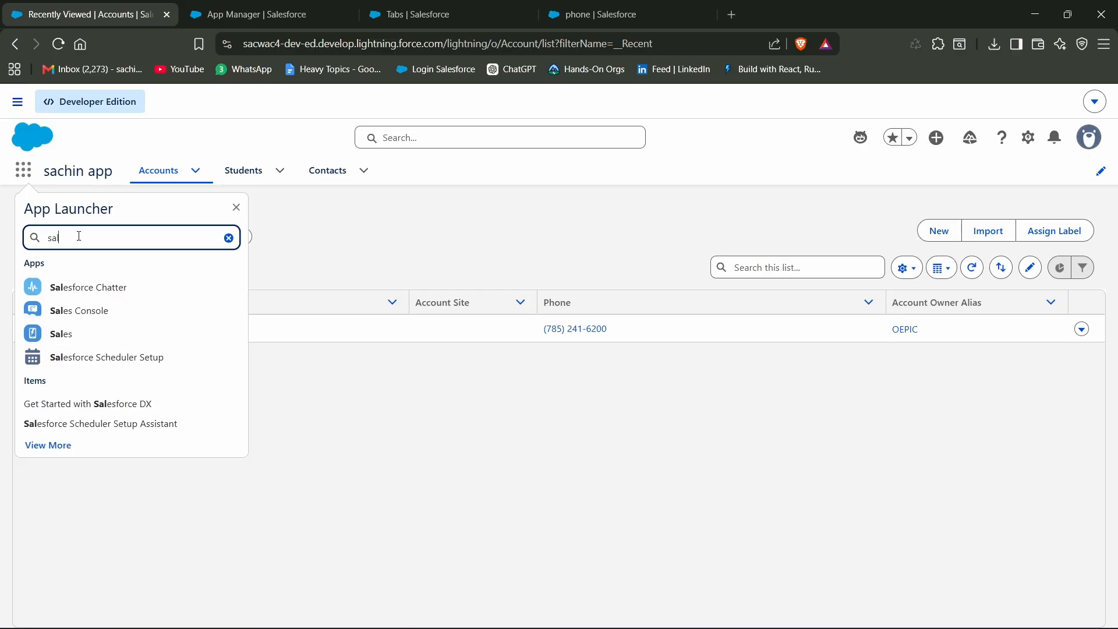
click(60, 341)
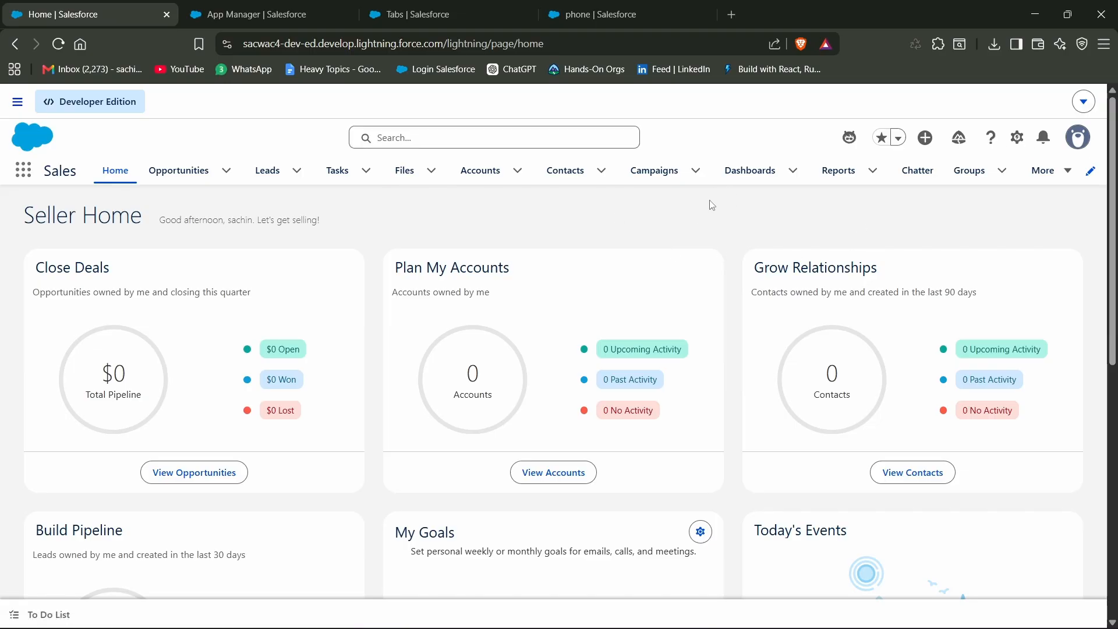
click(1043, 170)
click(1036, 295)
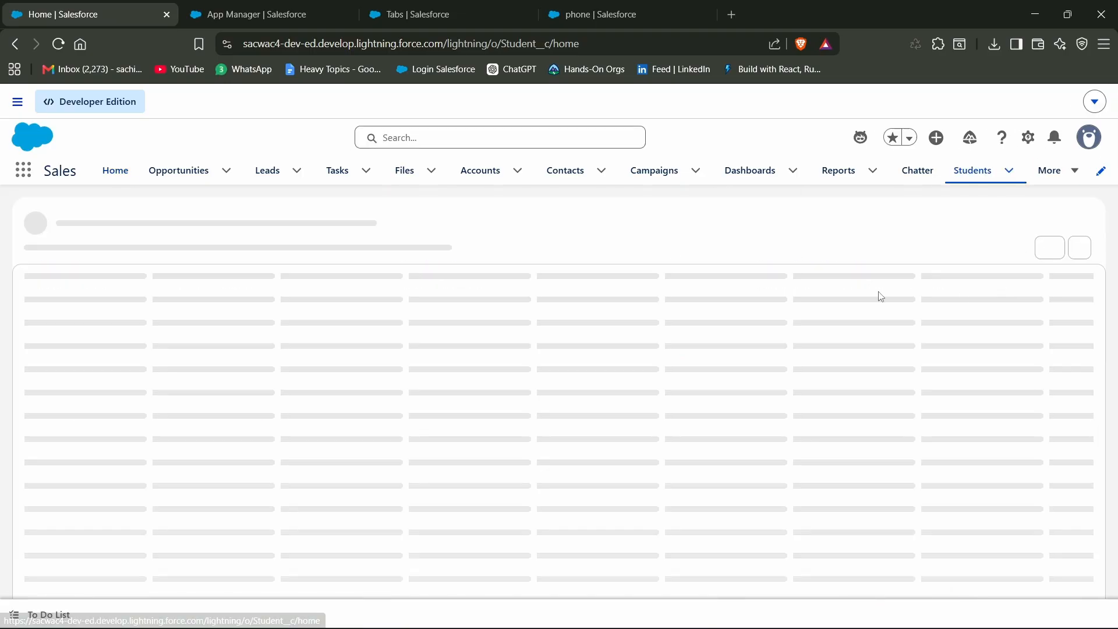
- Open the setup of the Student object and show its page layouts
click(1030, 139)
click(919, 411)
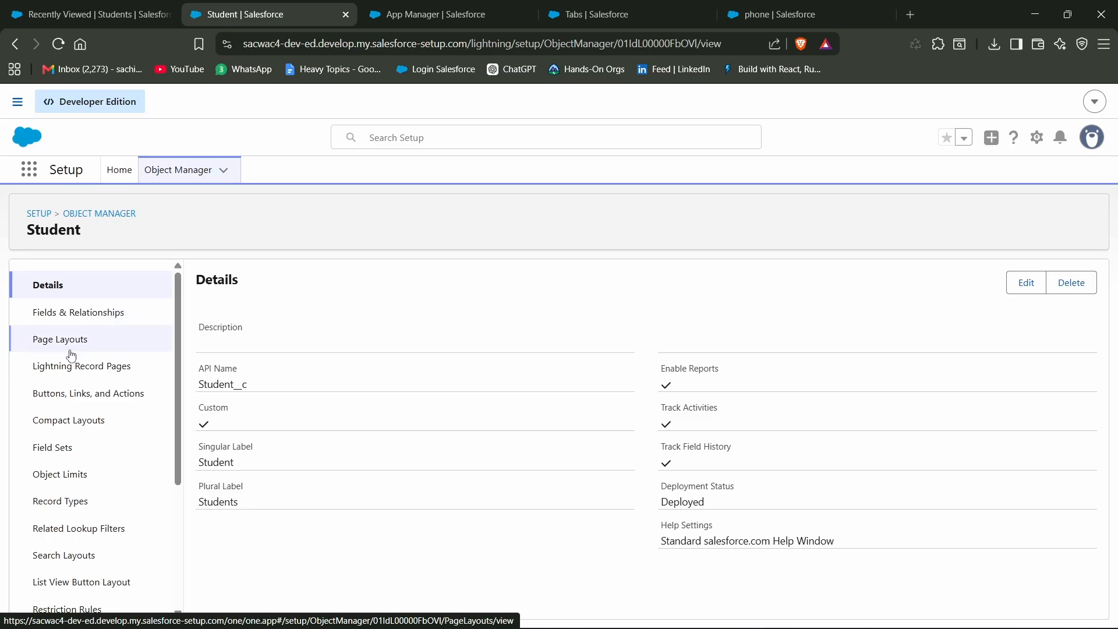
click(70, 341)
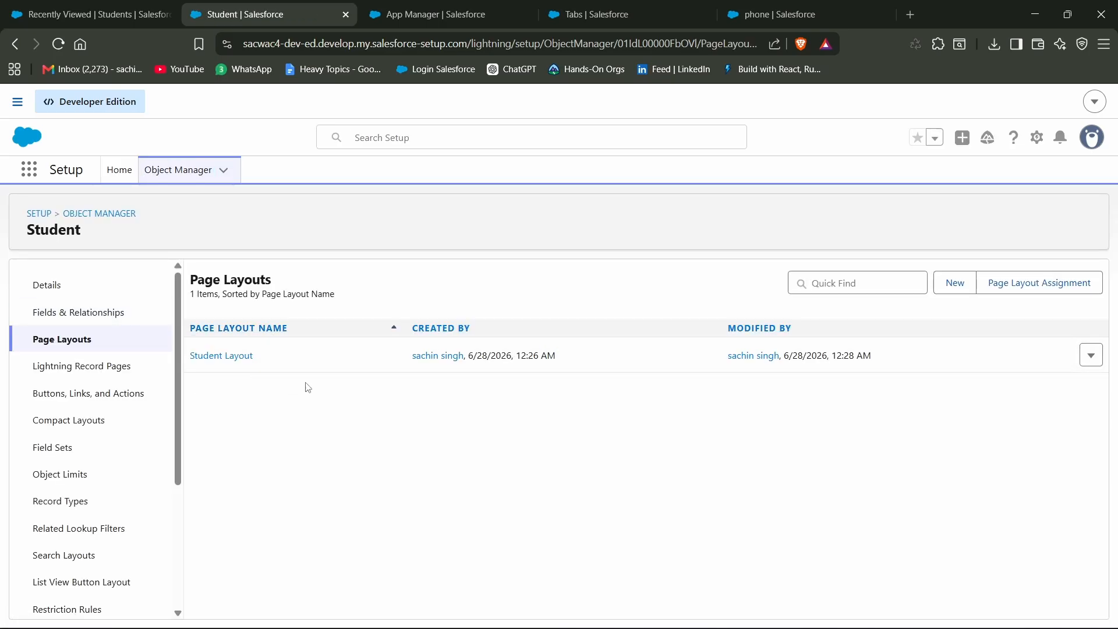
drag(271, 356, 191, 355)
click(313, 400)
click(955, 283)
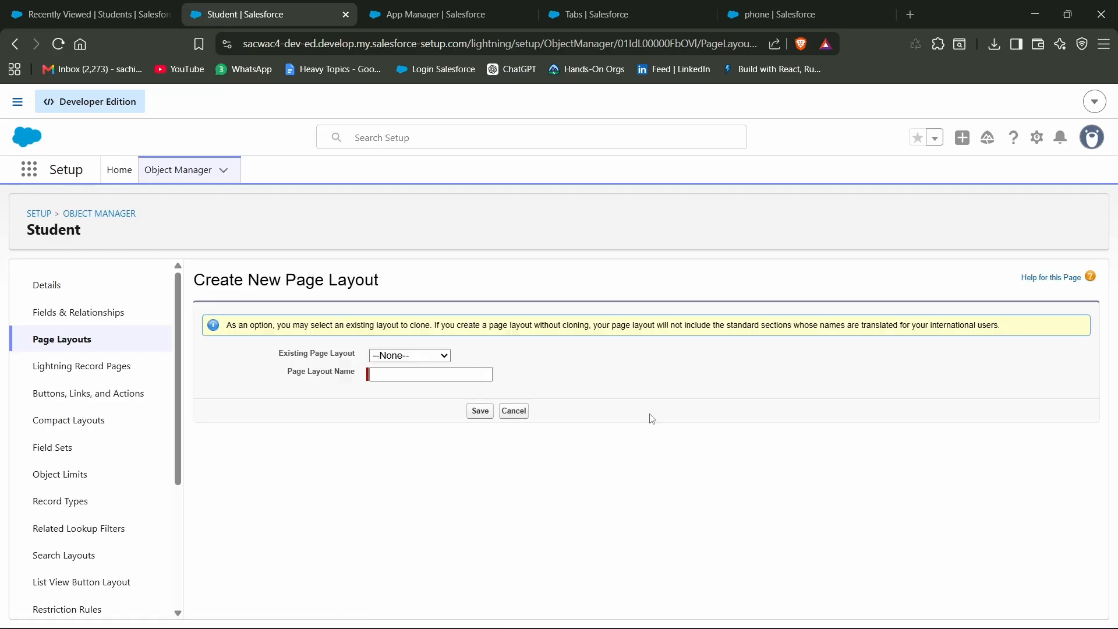
click(435, 355)
click(415, 388)
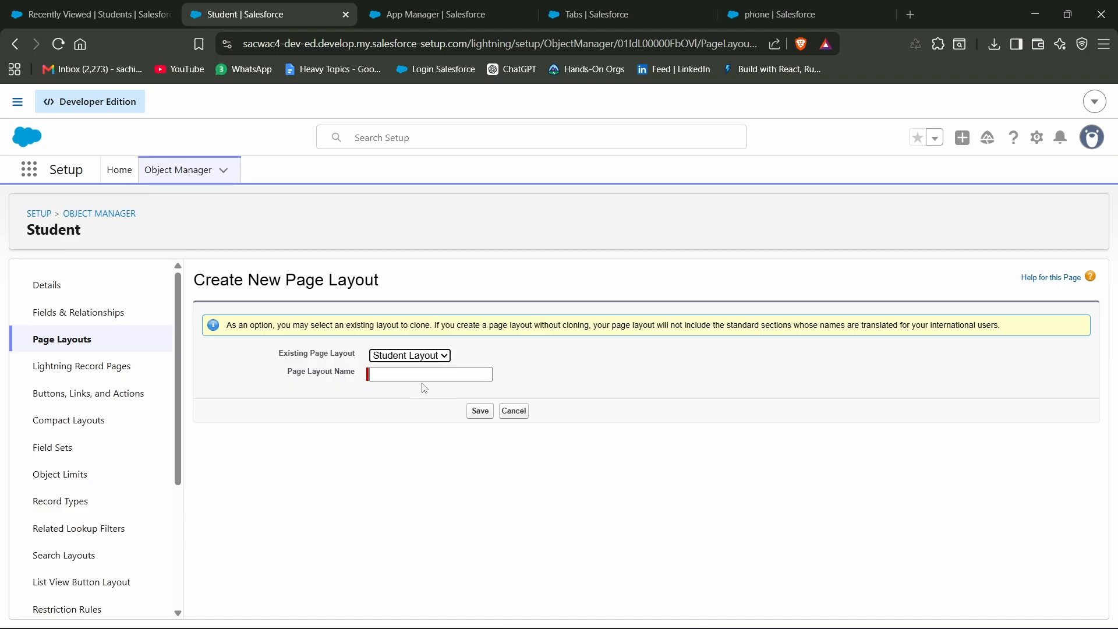
click(424, 374)
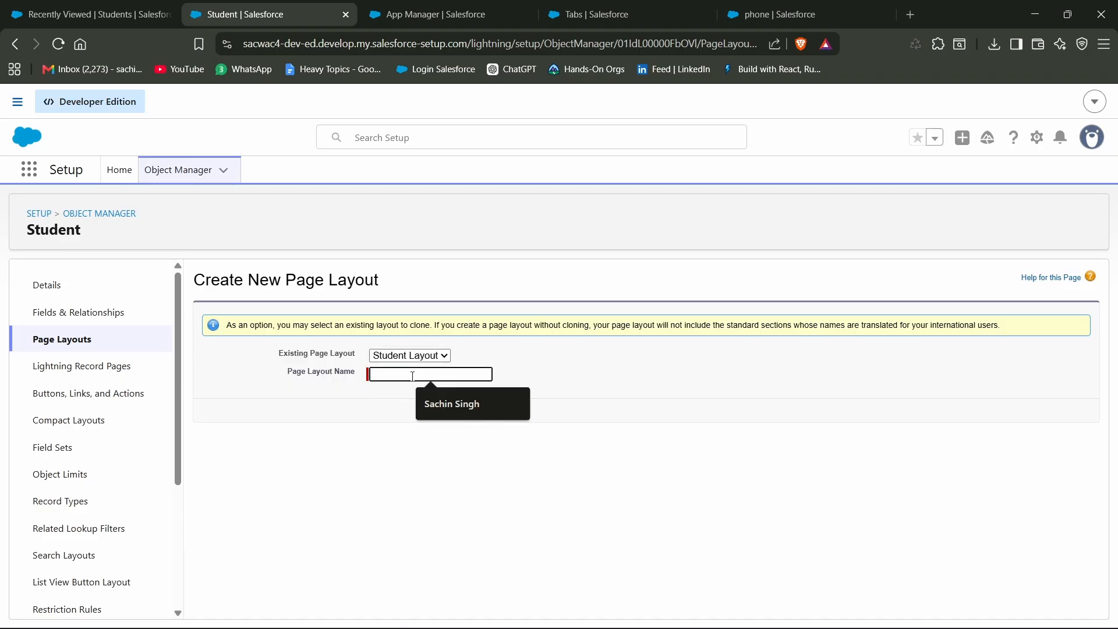
click(639, 400)
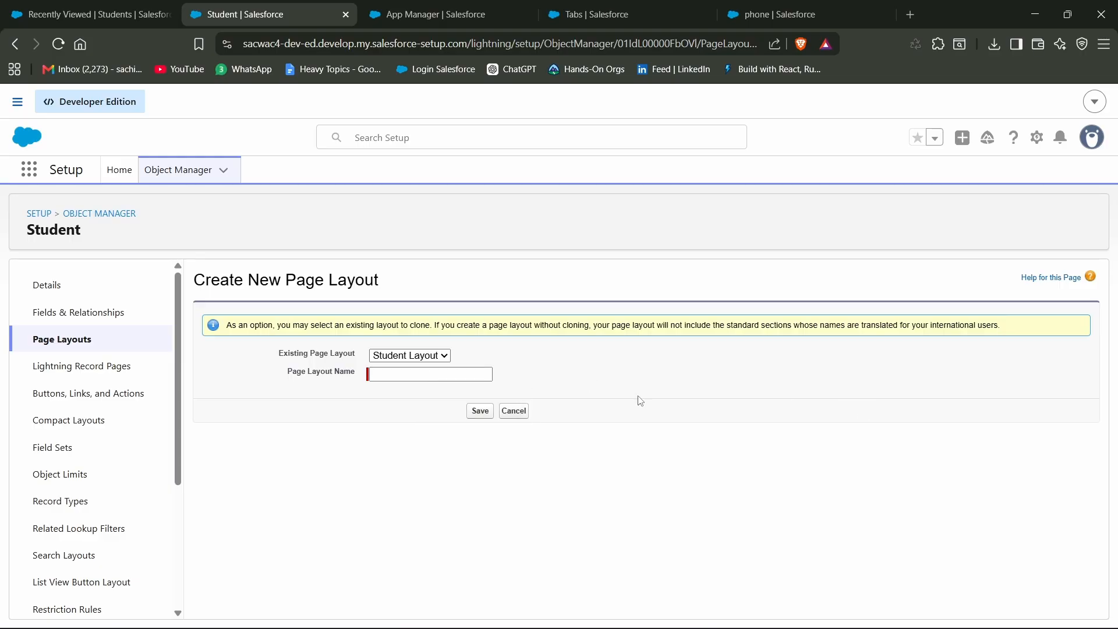
click(514, 411)
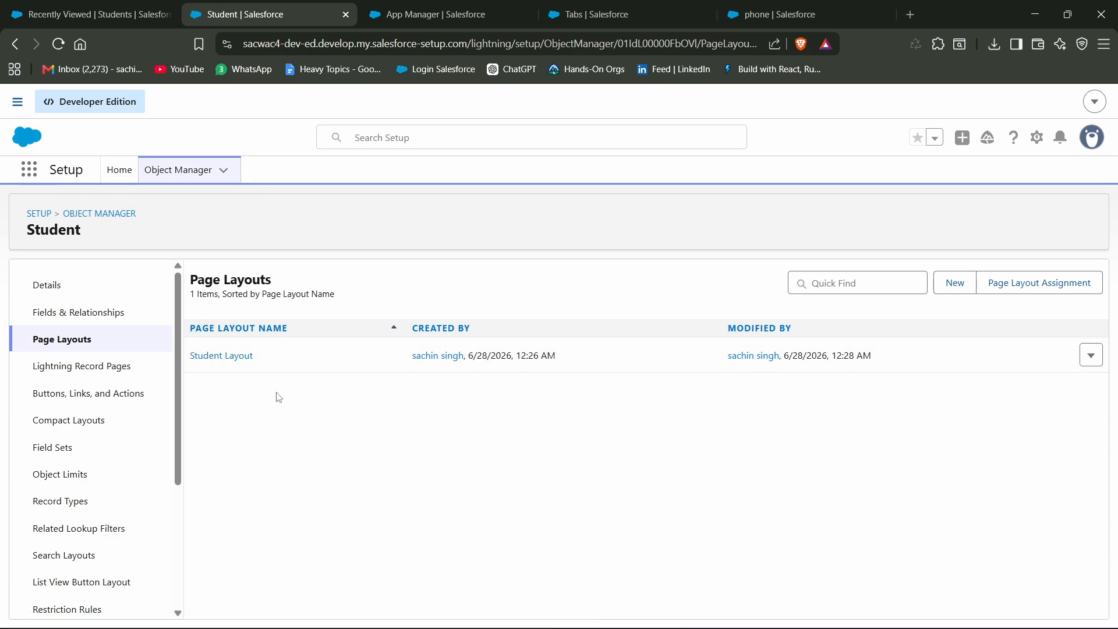
drag(274, 359, 190, 356)
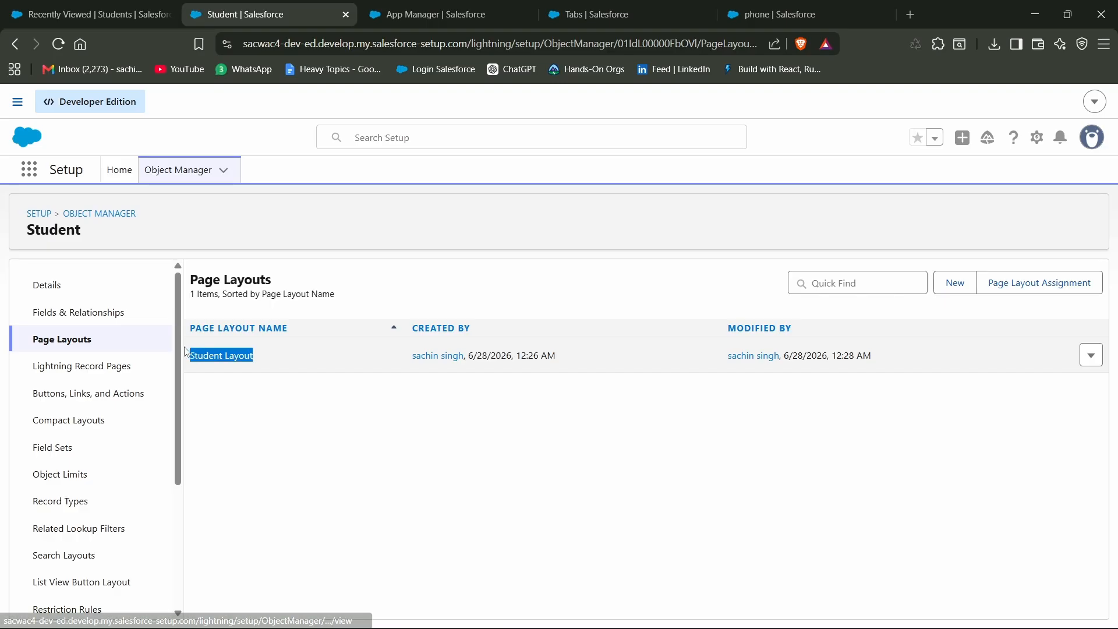
click(320, 384)
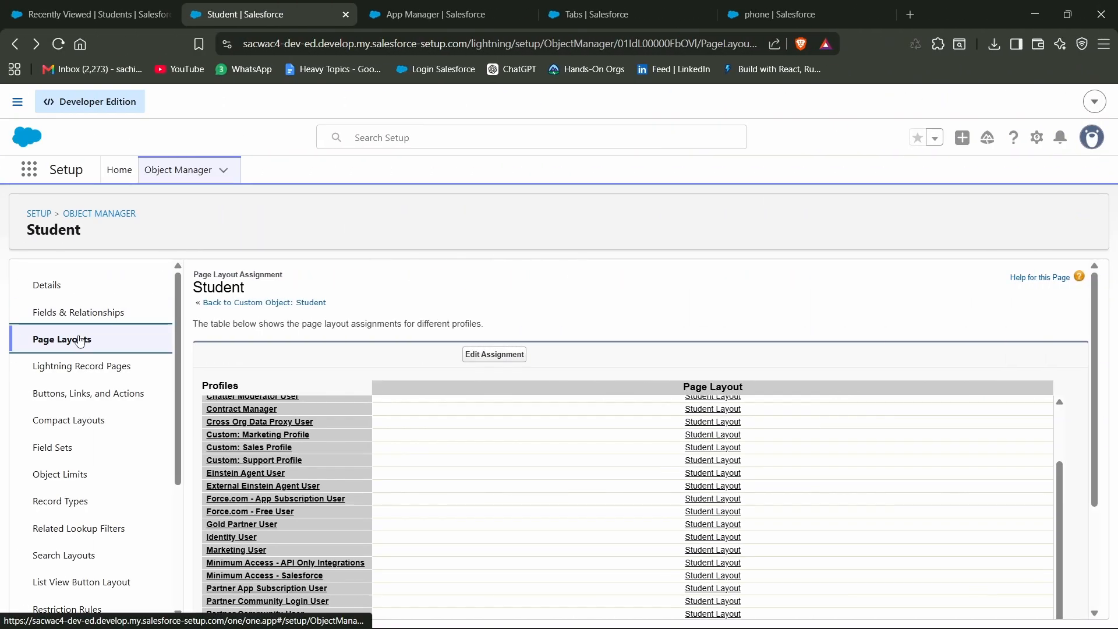
- Create a page layout for the Student object named "student for sales", cloned from Student Layout, and save it
click(80, 341)
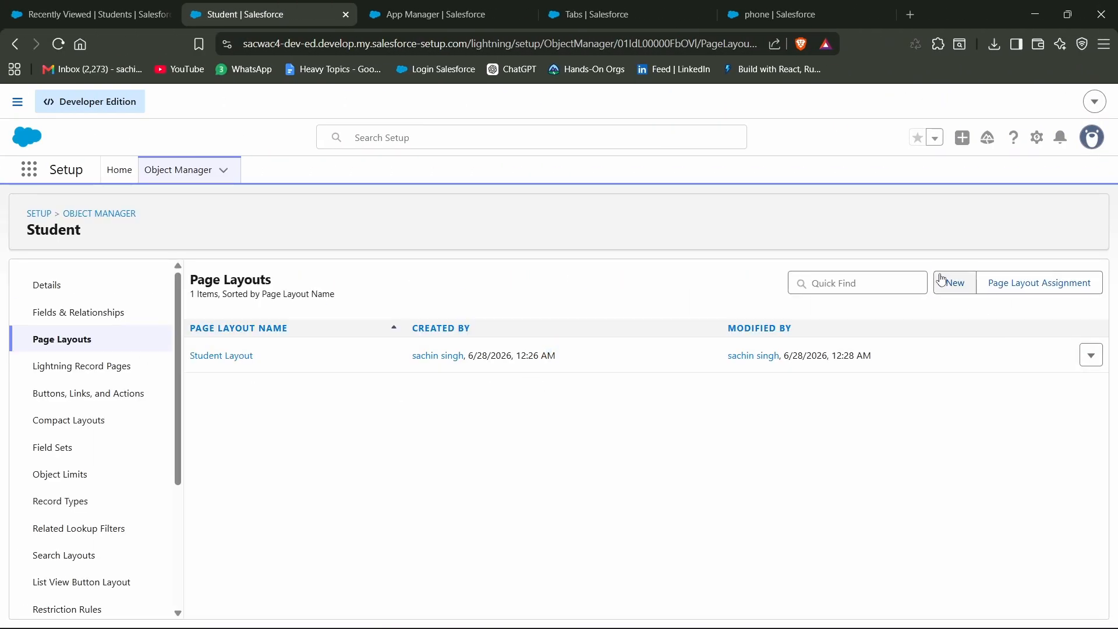
click(941, 281)
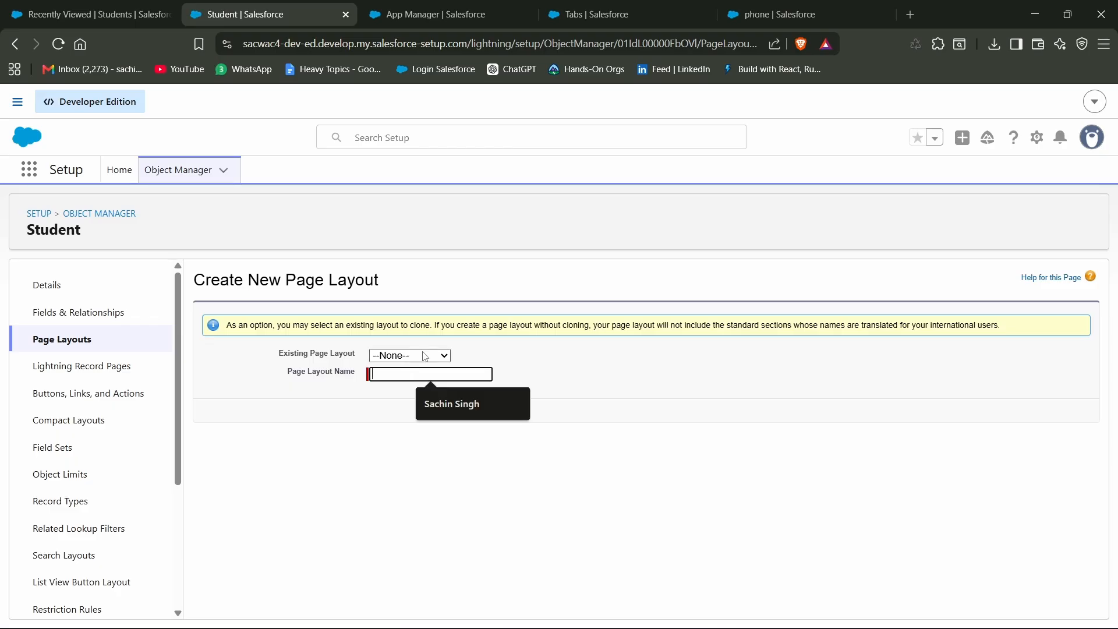
click(410, 355)
click(410, 387)
click(409, 376)
text(student fr sales)
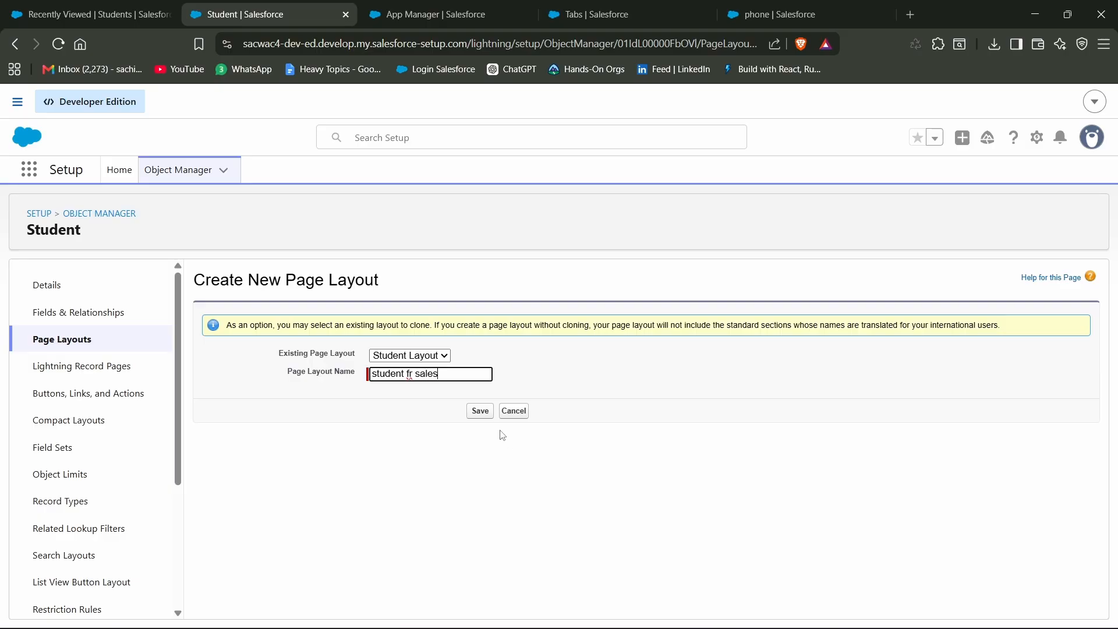
click(480, 410)
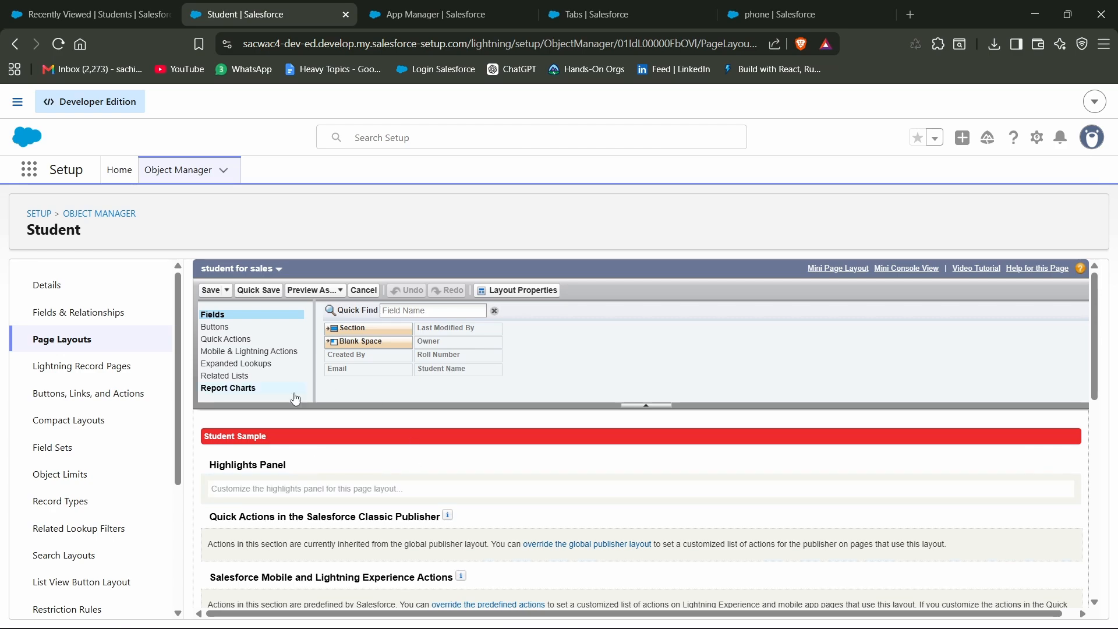
click(219, 293)
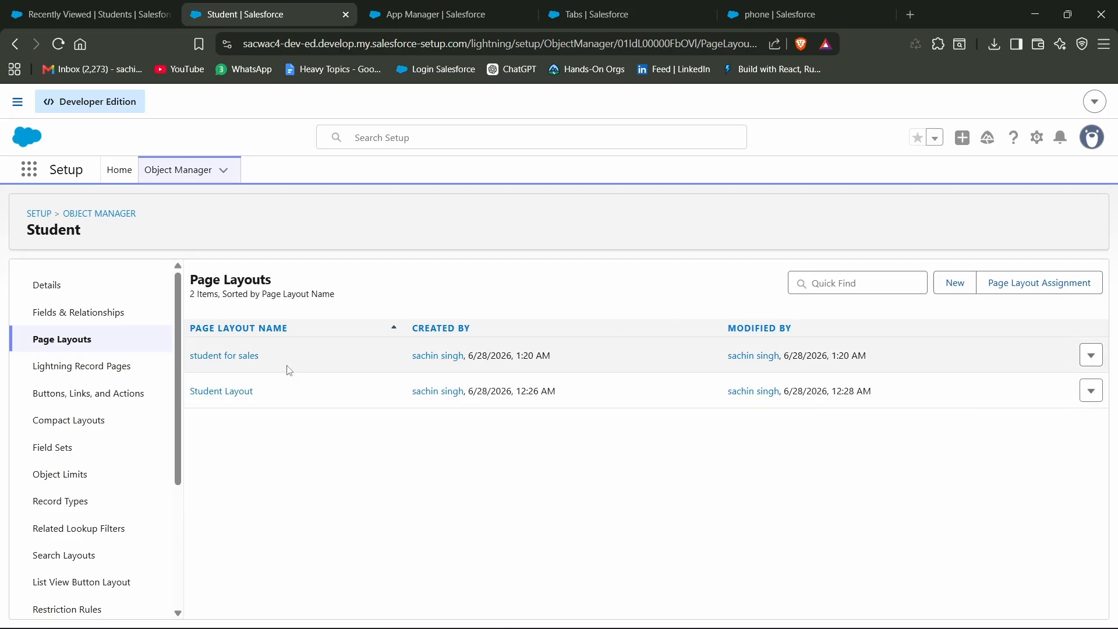
- Open the Student object's page layout assignments for editing and look through the profiles
drag(270, 355, 297, 447)
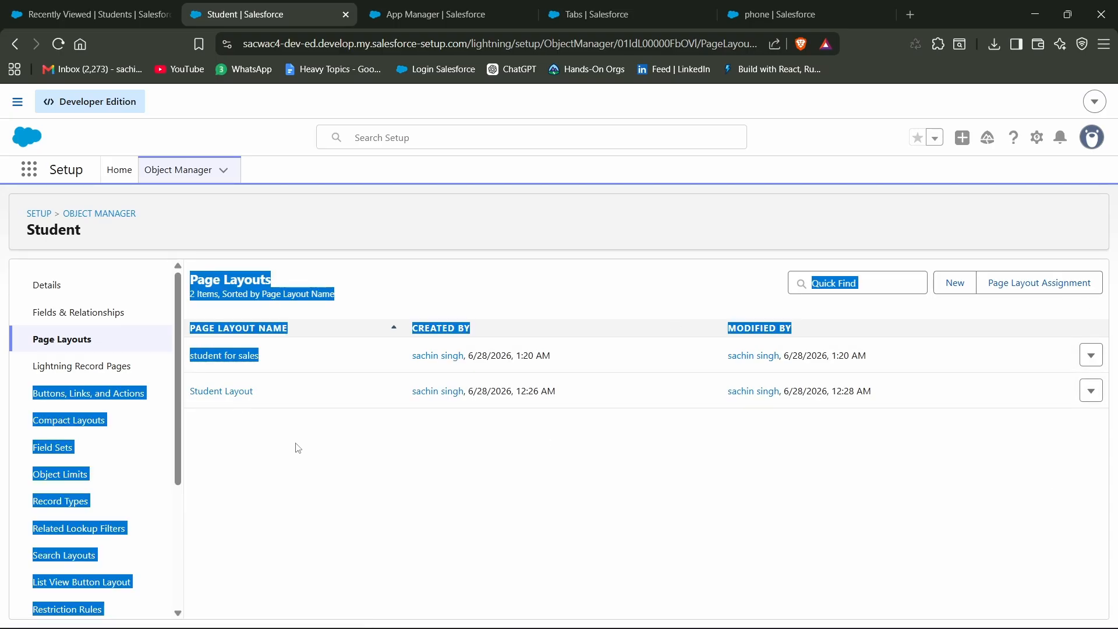
click(297, 446)
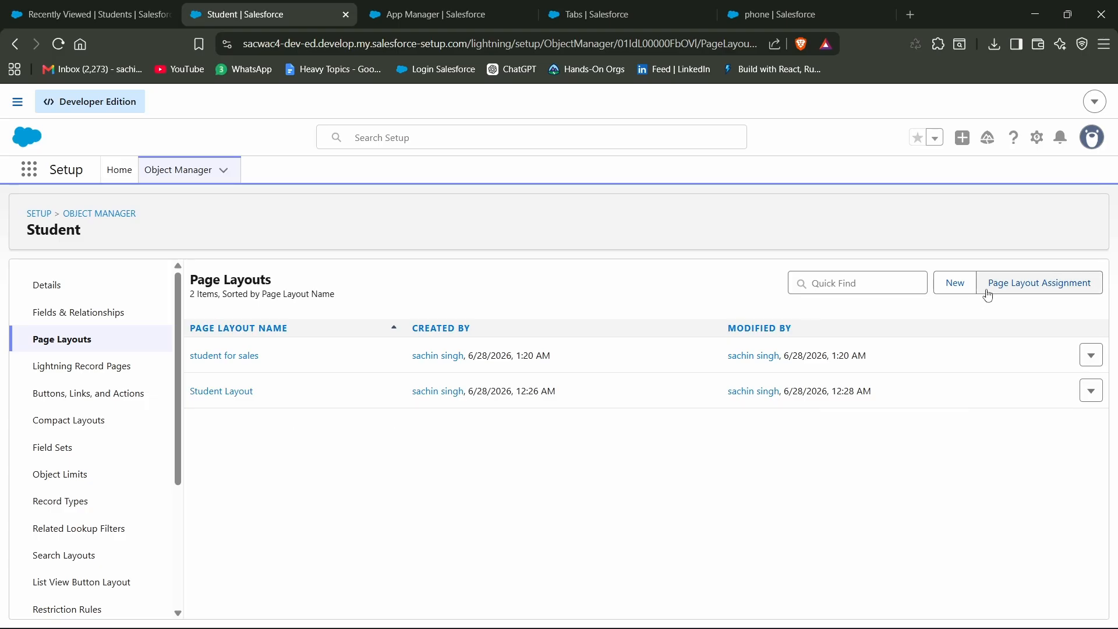
click(1083, 284)
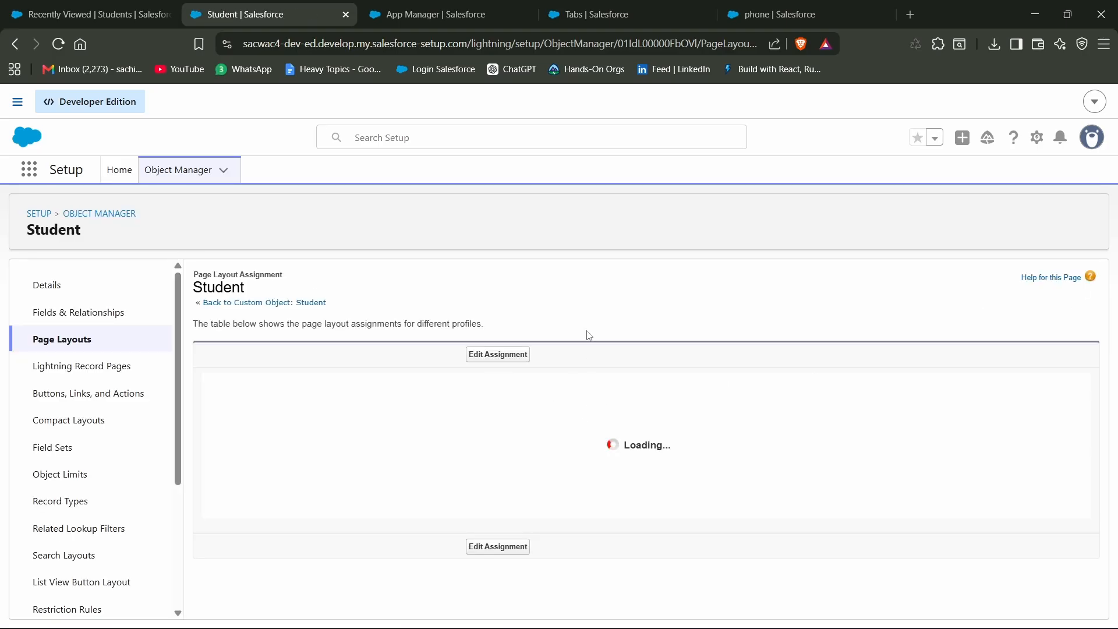
click(501, 365)
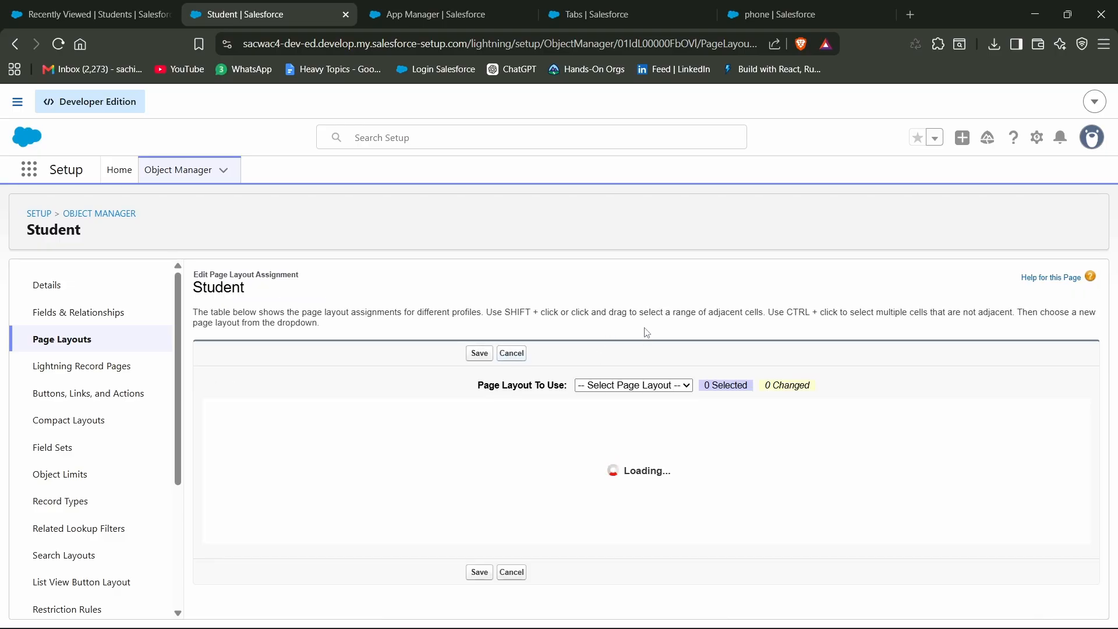
scroll(619, 330, down, 3)
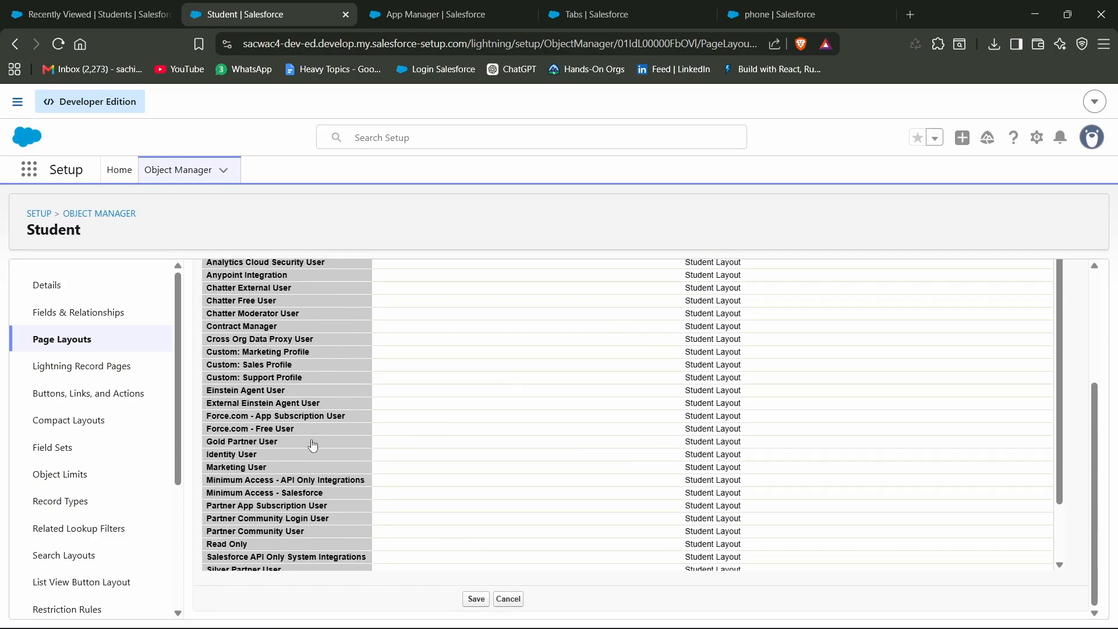
scroll(312, 445, up, 3)
scroll(466, 402, down, 2)
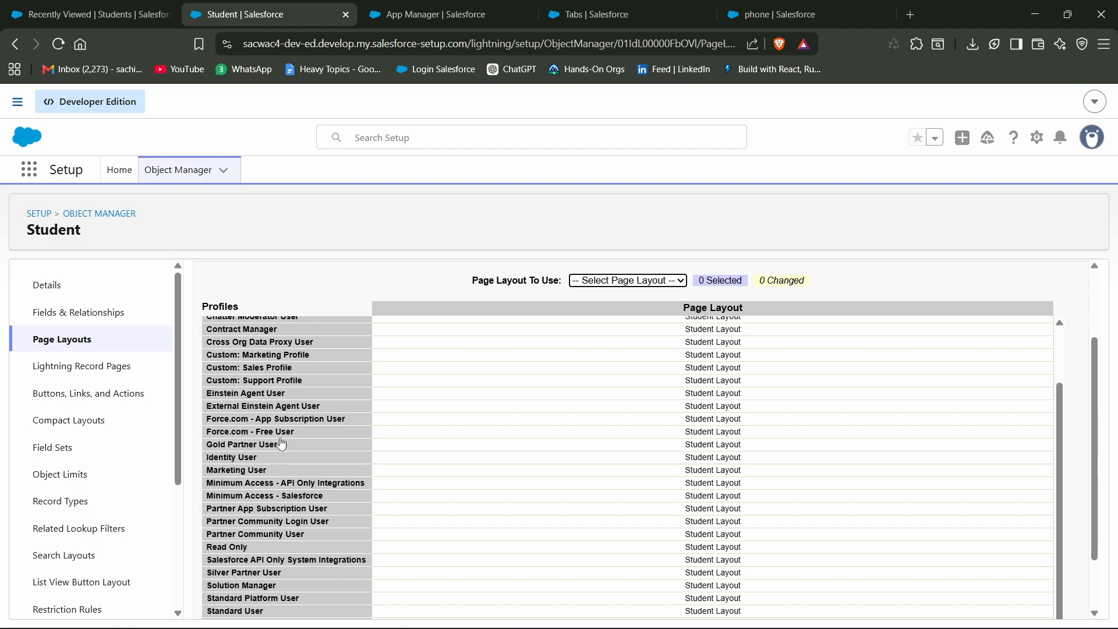
scroll(291, 442, up, 2)
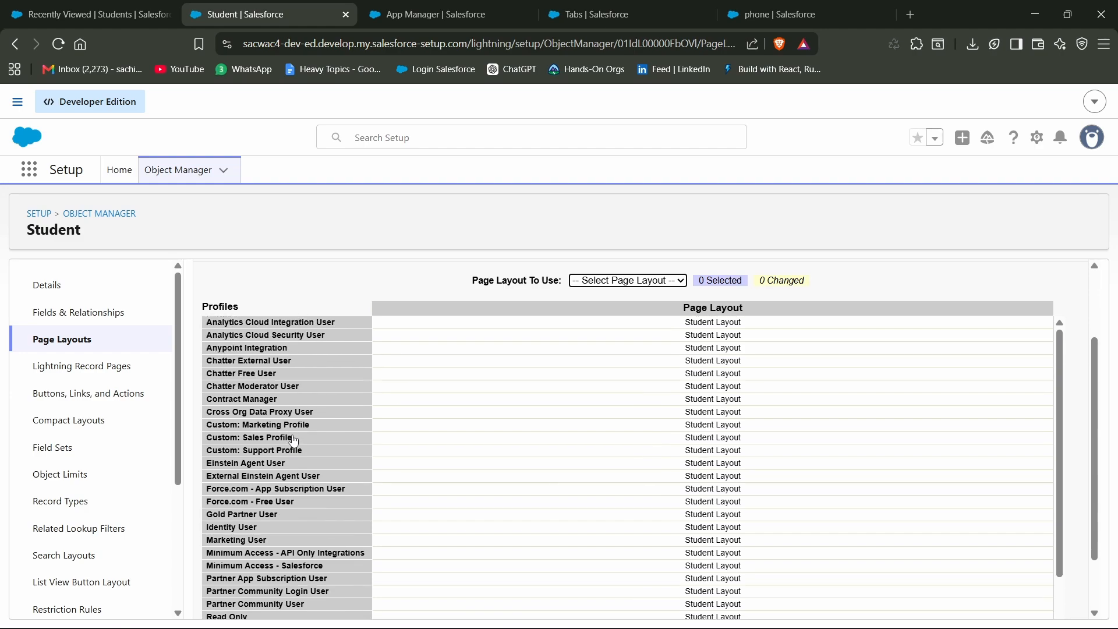
- Assign the "student for sales" layout to the Custom: Sales Profile and save the assignment
click(277, 442)
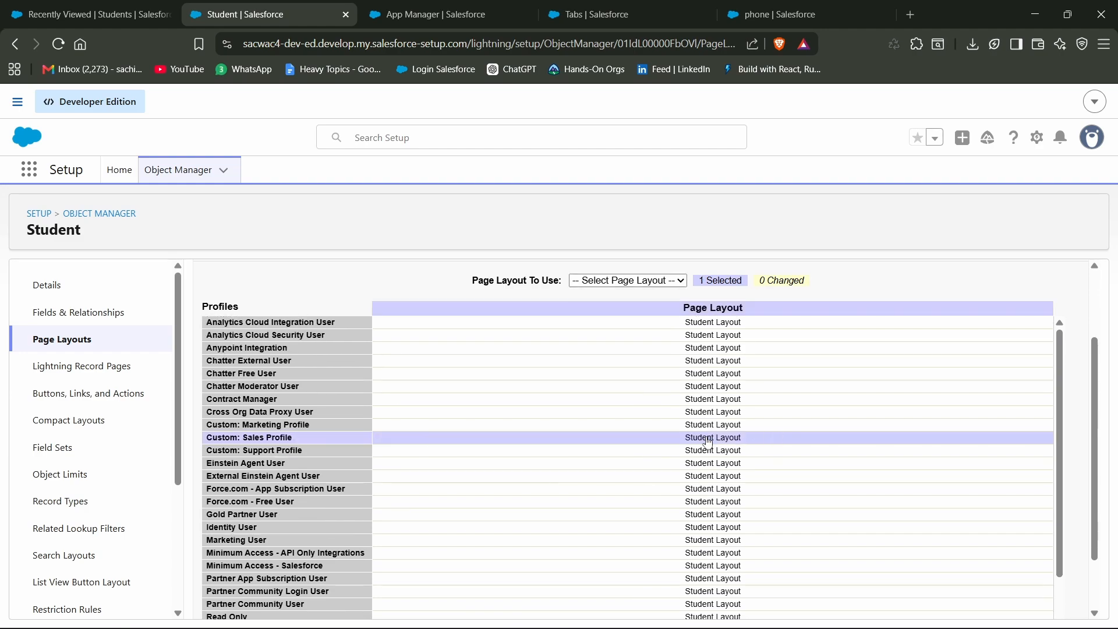
click(284, 441)
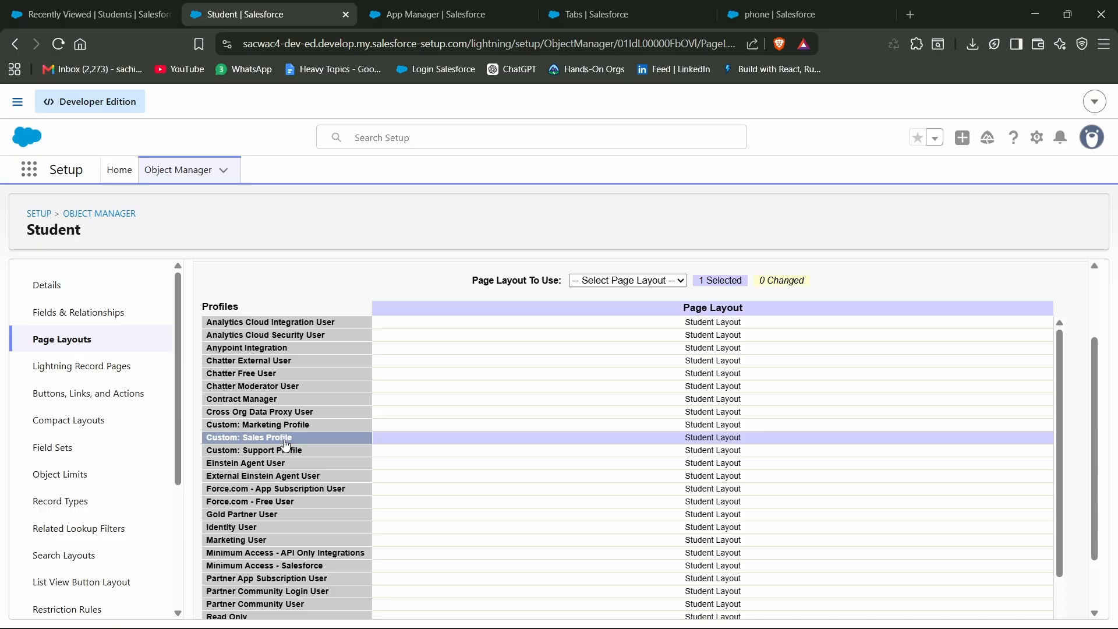
click(642, 280)
click(630, 310)
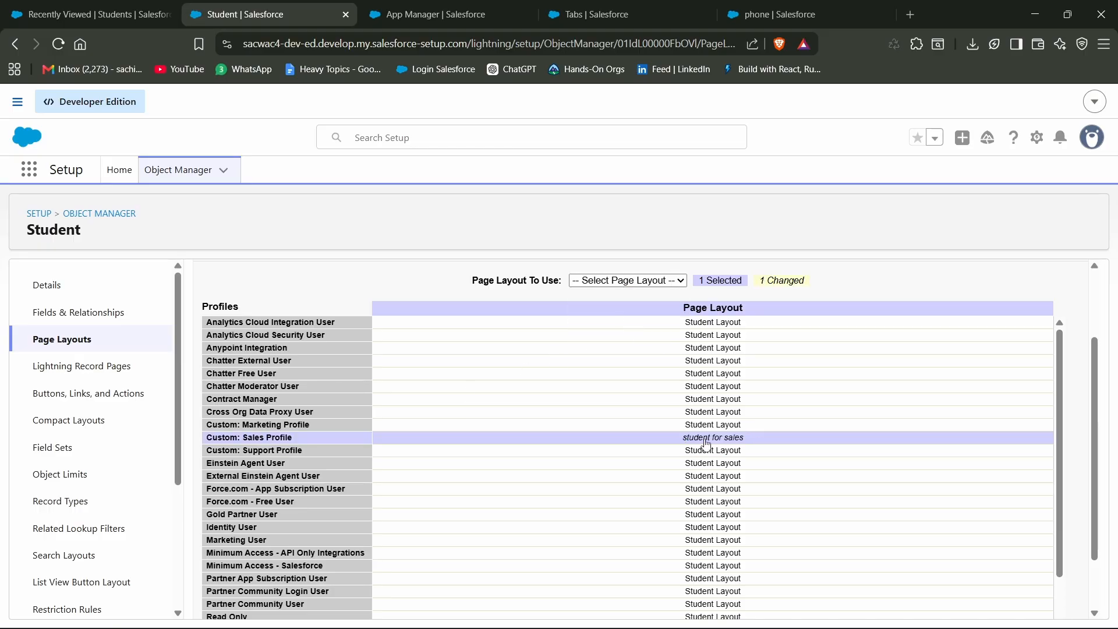
scroll(760, 443, down, 2)
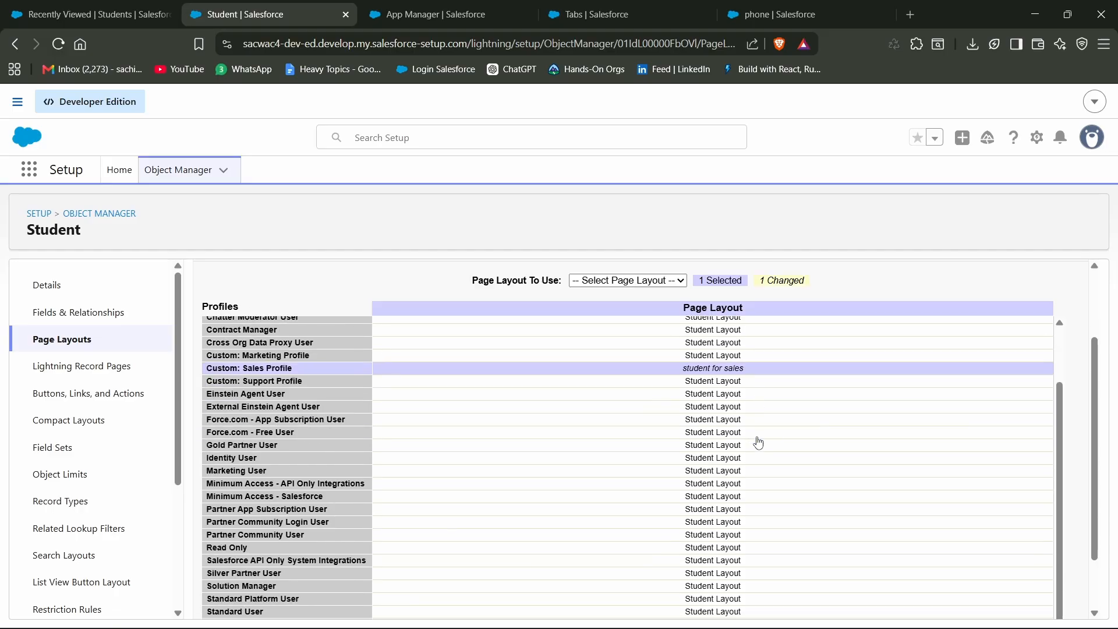
scroll(735, 426, up, 1)
scroll(735, 427, down, 4)
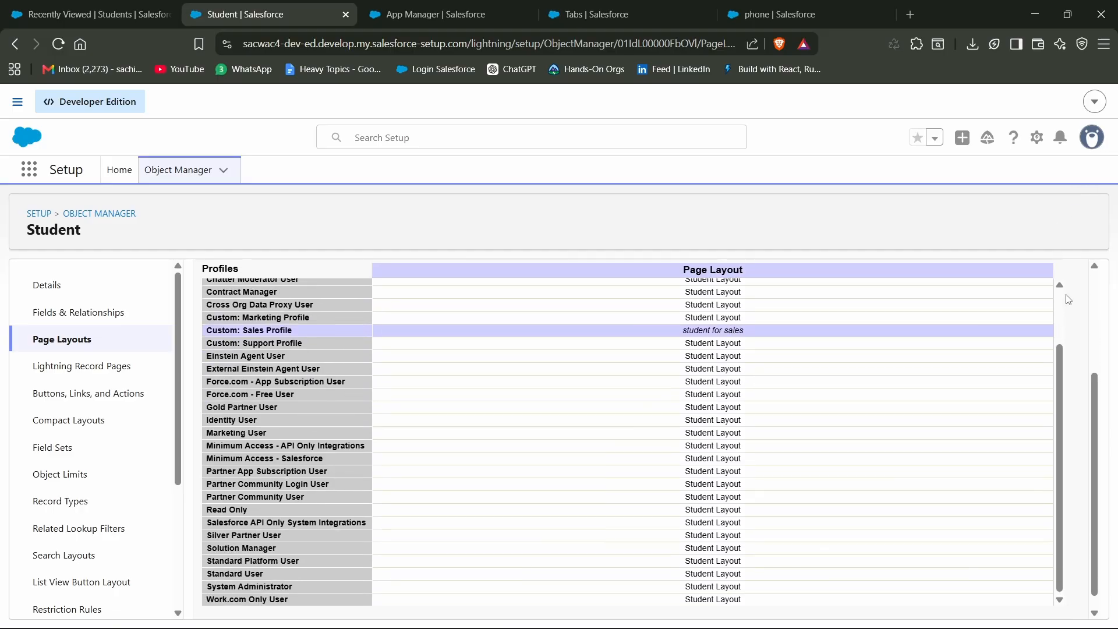
click(476, 598)
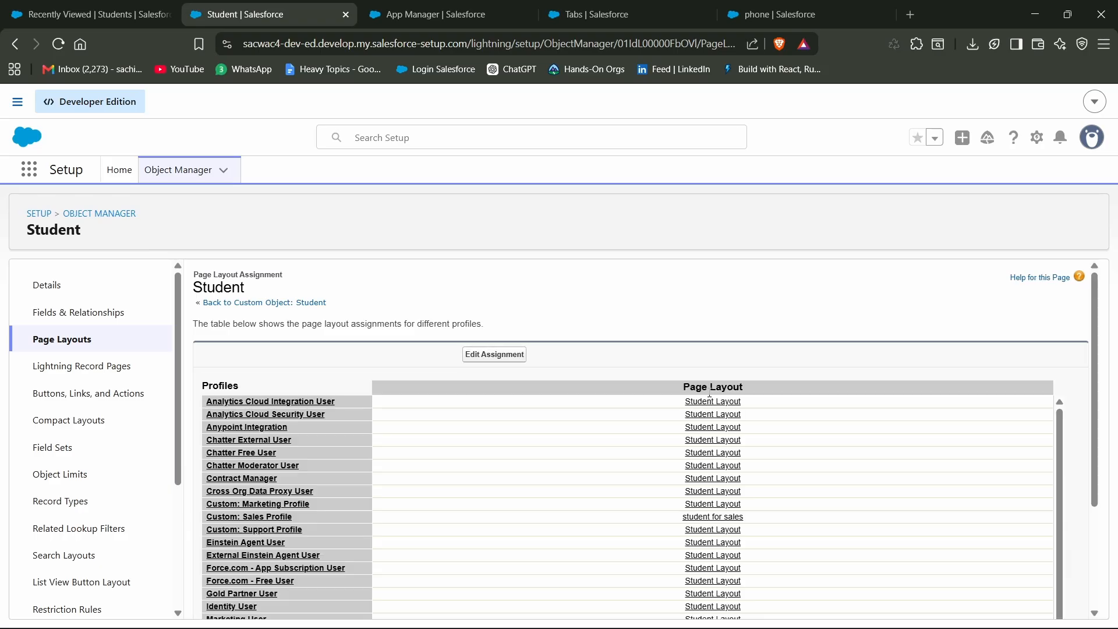
- Compare the layout assigned to Custom: Sales Profile with those of the other profiles, and return to the page layouts list
scroll(722, 425, down, 1)
scroll(724, 436, up, 1)
drag(672, 417, 767, 422)
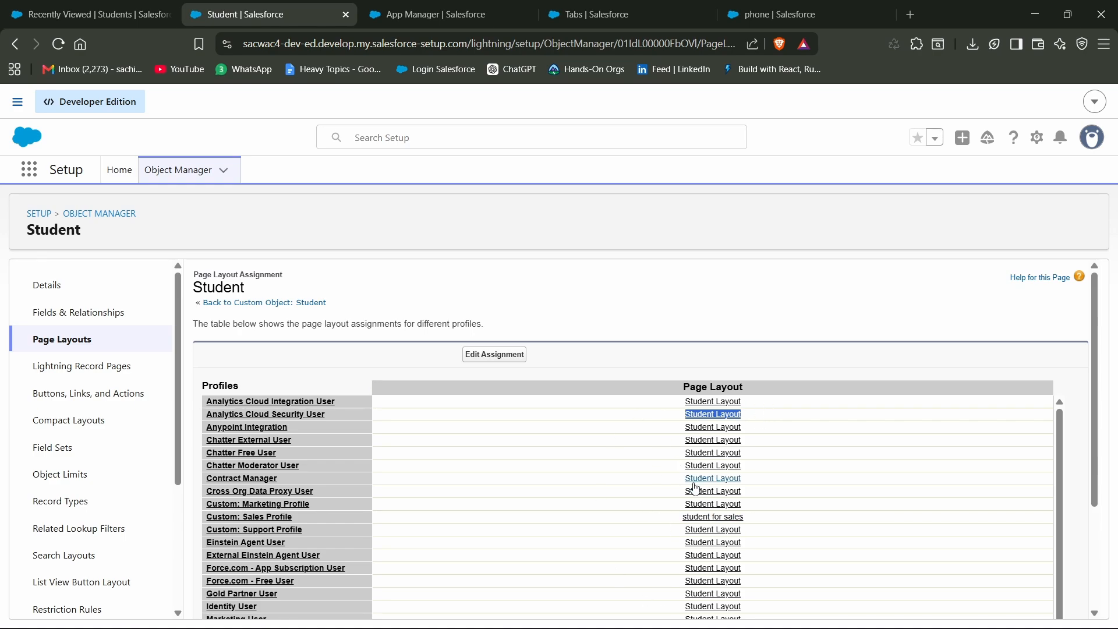
drag(680, 518, 751, 519)
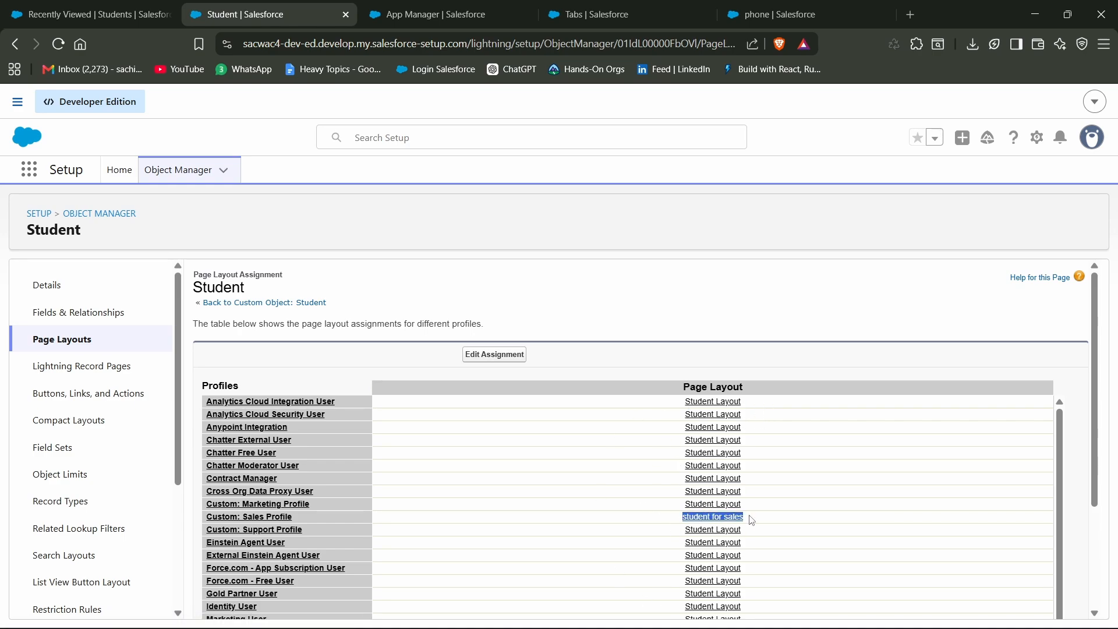
drag(678, 428, 756, 428)
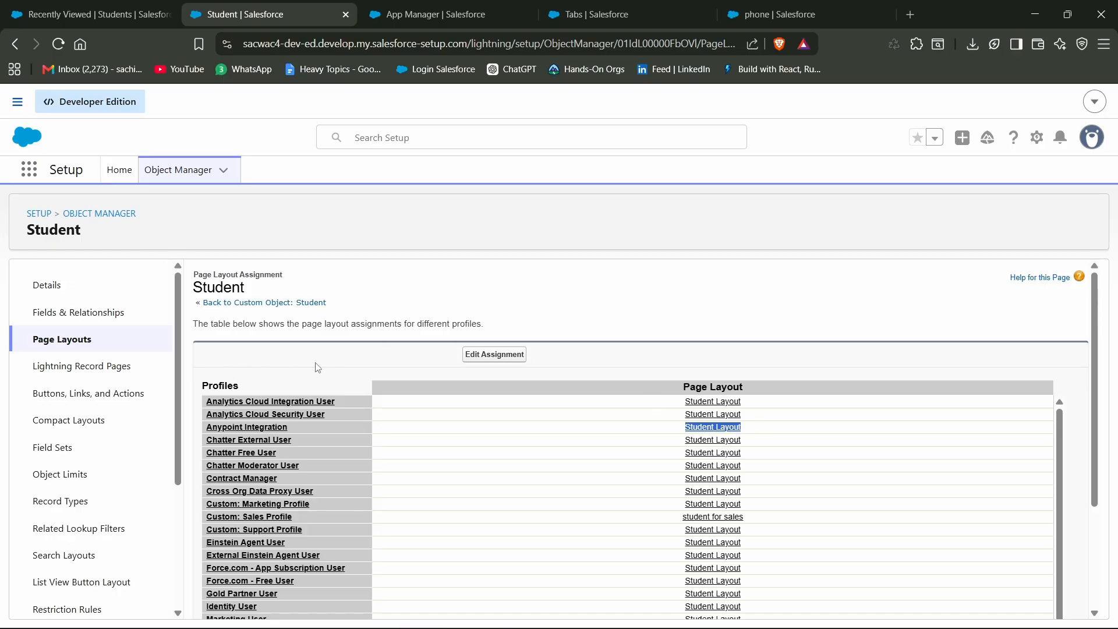
click(76, 339)
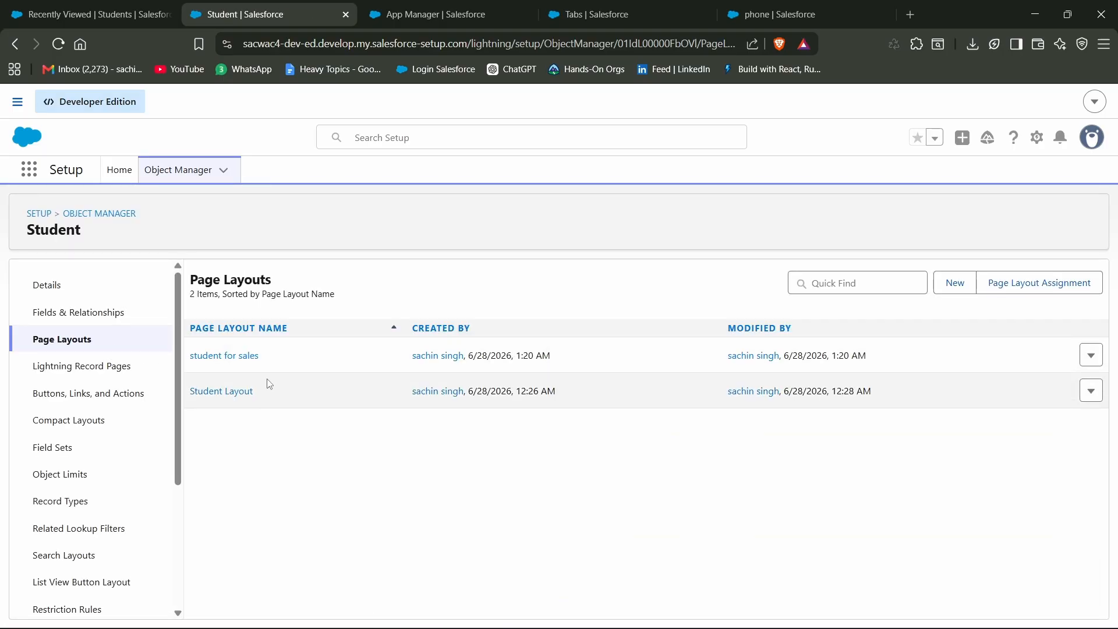
- Open Student Layout for editing and remove the Email field from its Information section
click(233, 394)
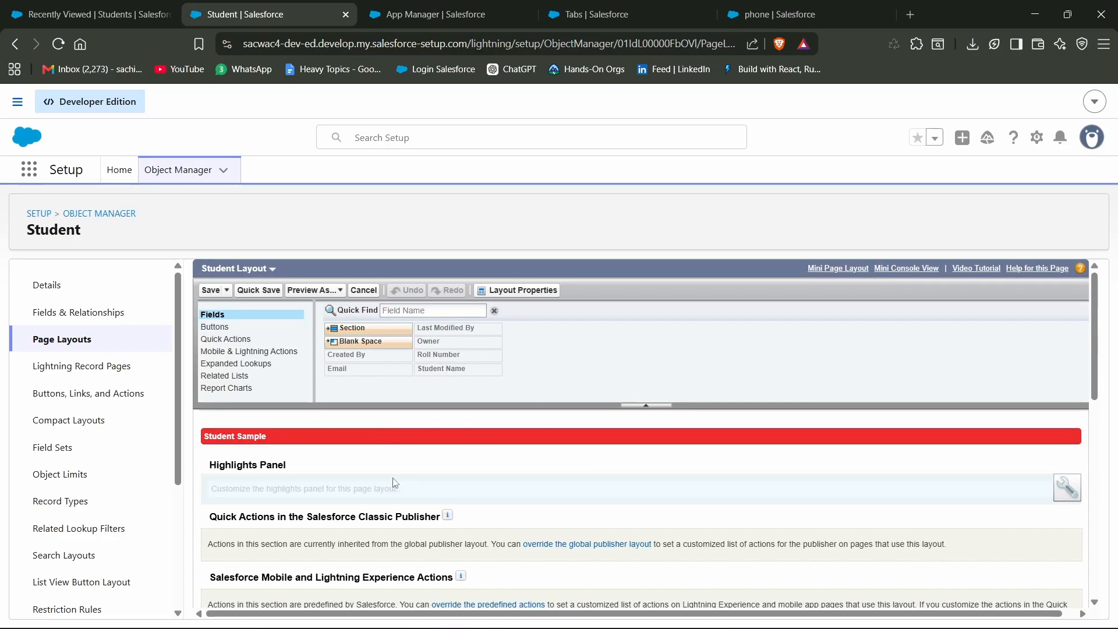
scroll(383, 485, down, 4)
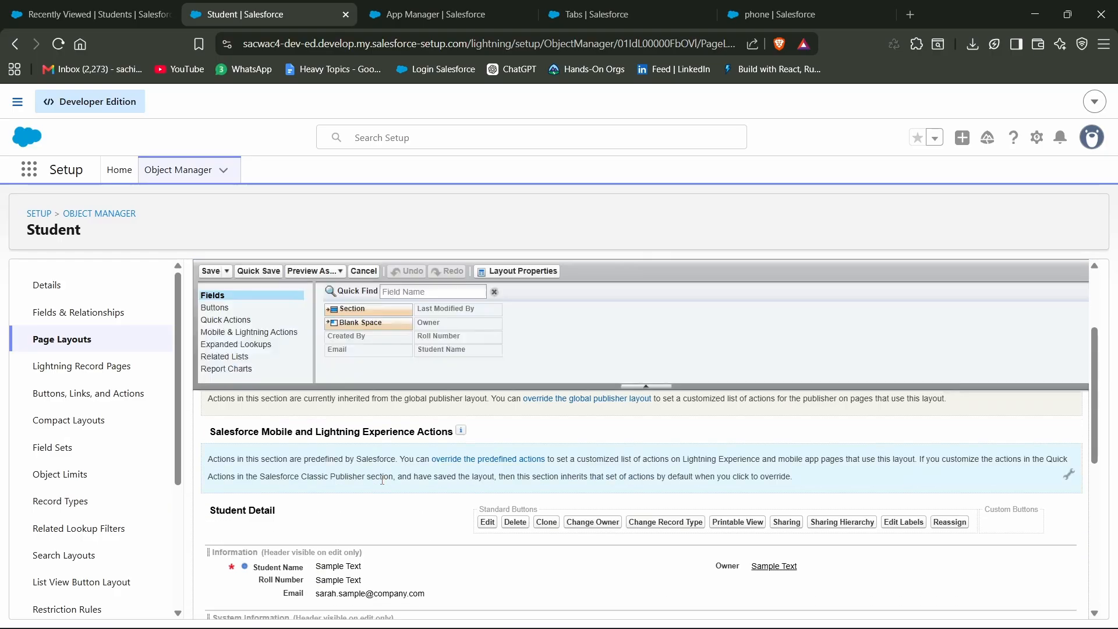
scroll(383, 484, up, 4)
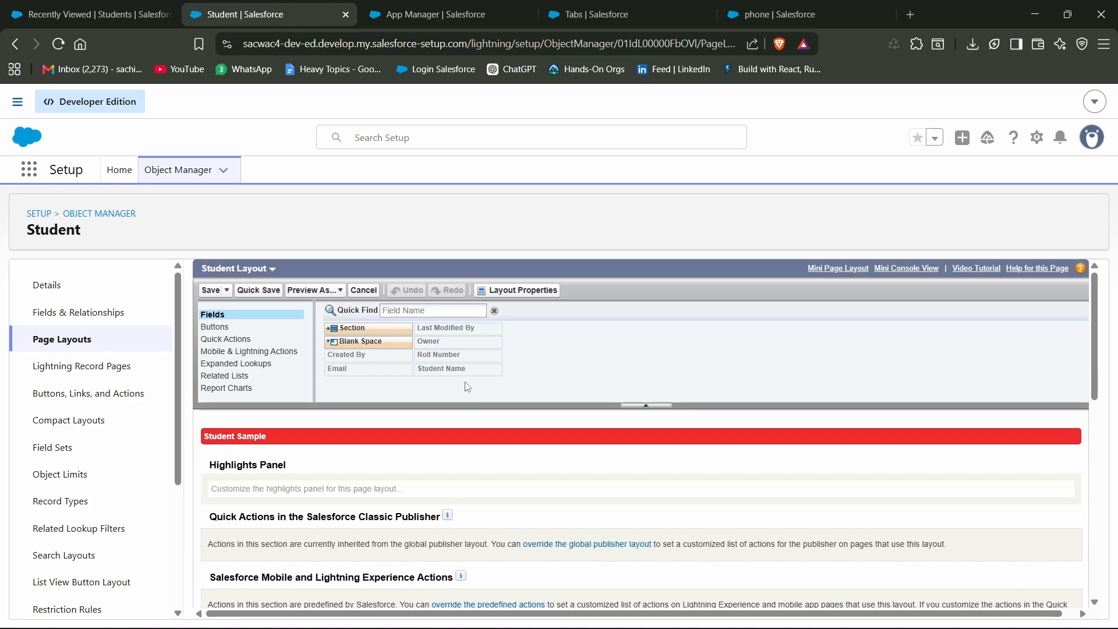
scroll(473, 350, down, 5)
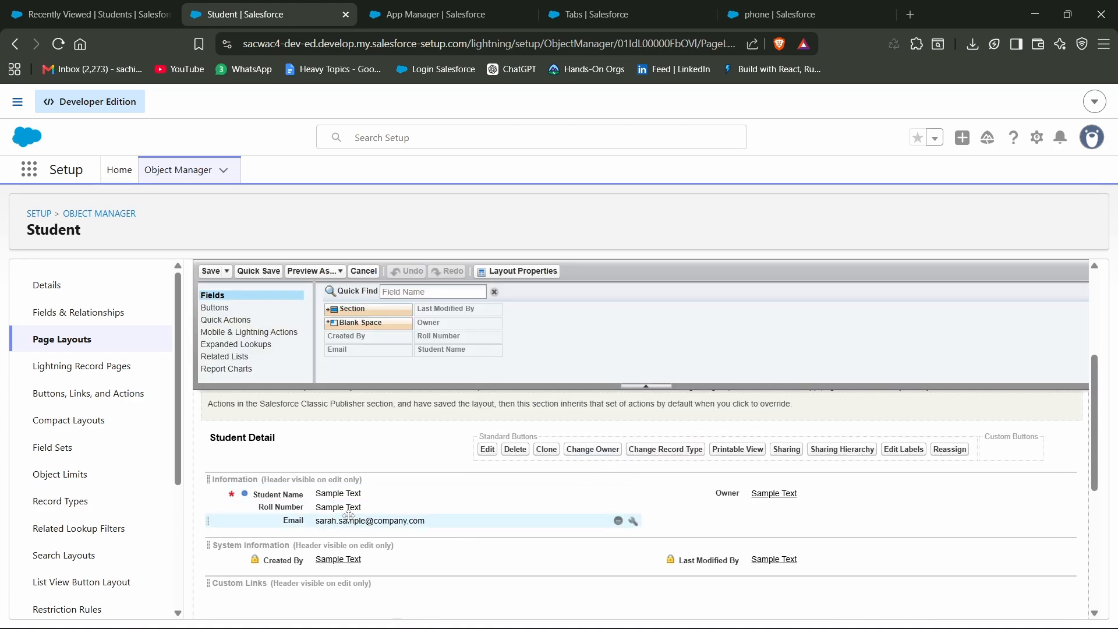
drag(343, 521, 417, 335)
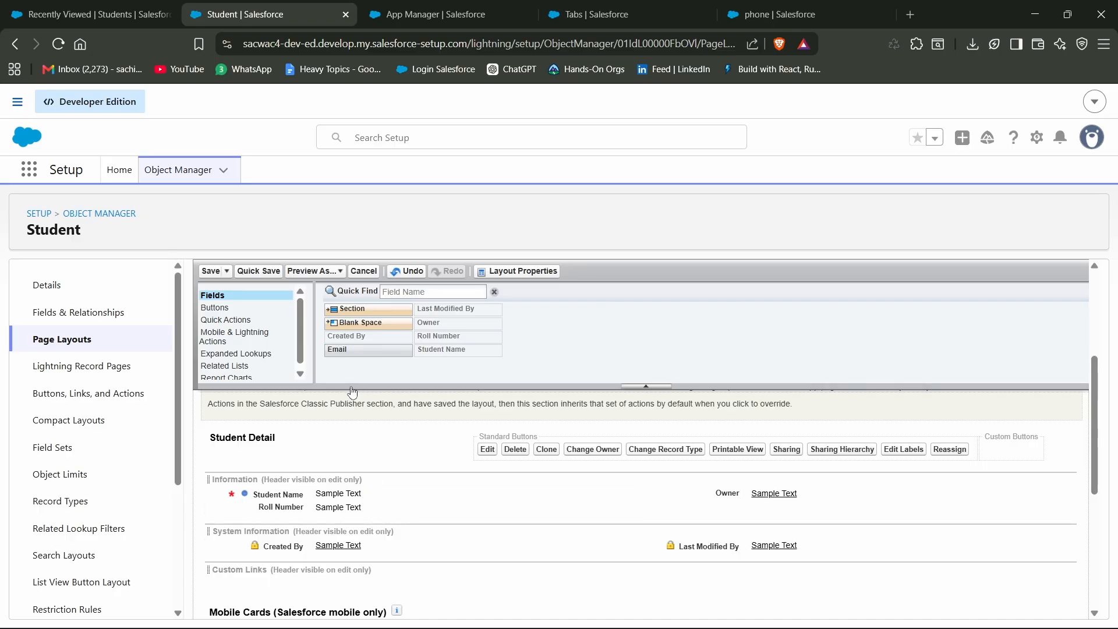
- Add the Submit for Approval button to the standard buttons of the Student Detail section
scroll(238, 316, up, 2)
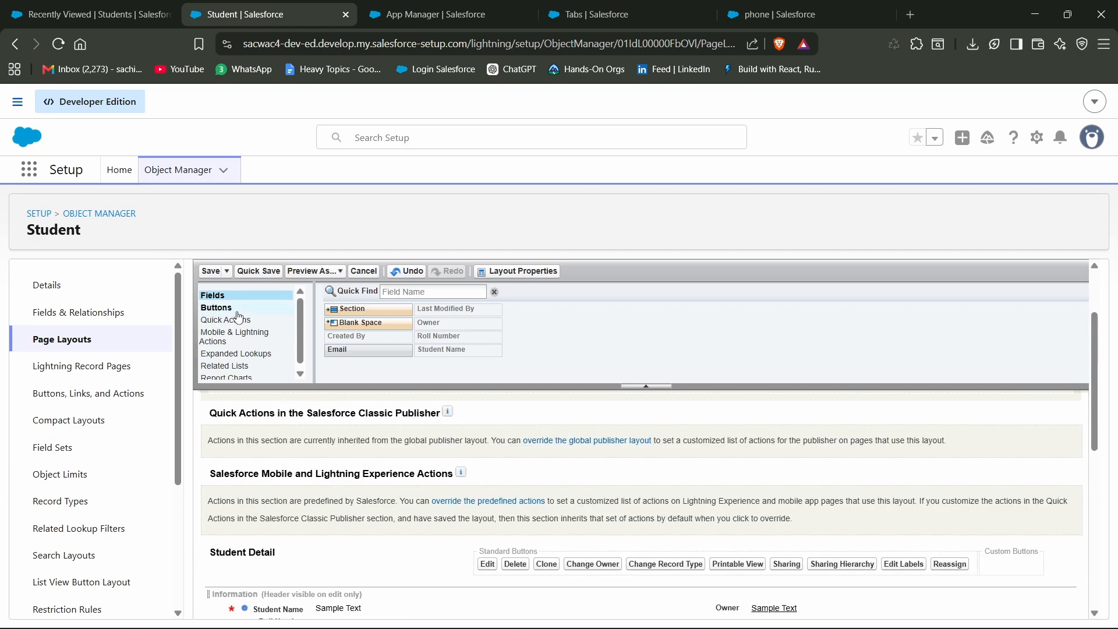
click(227, 309)
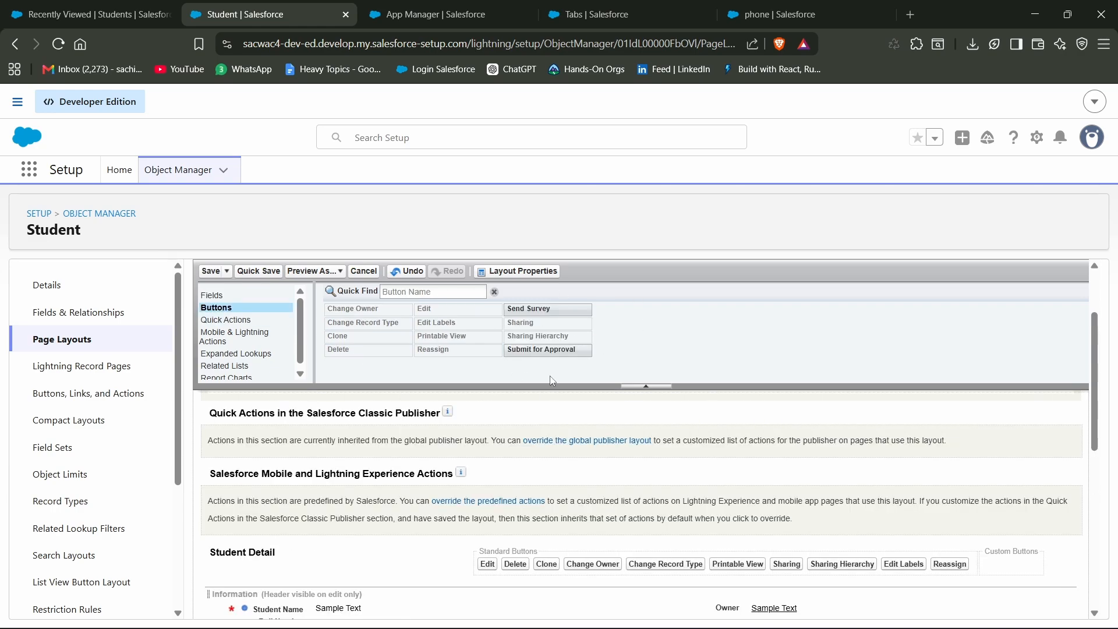
scroll(505, 407, down, 2)
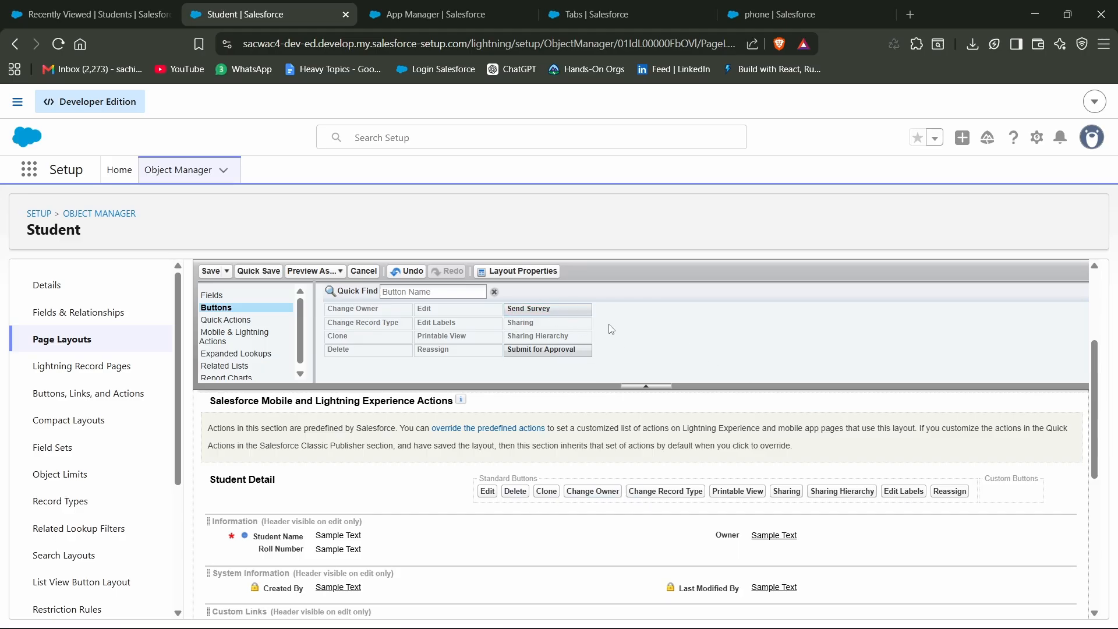
drag(571, 349, 896, 499)
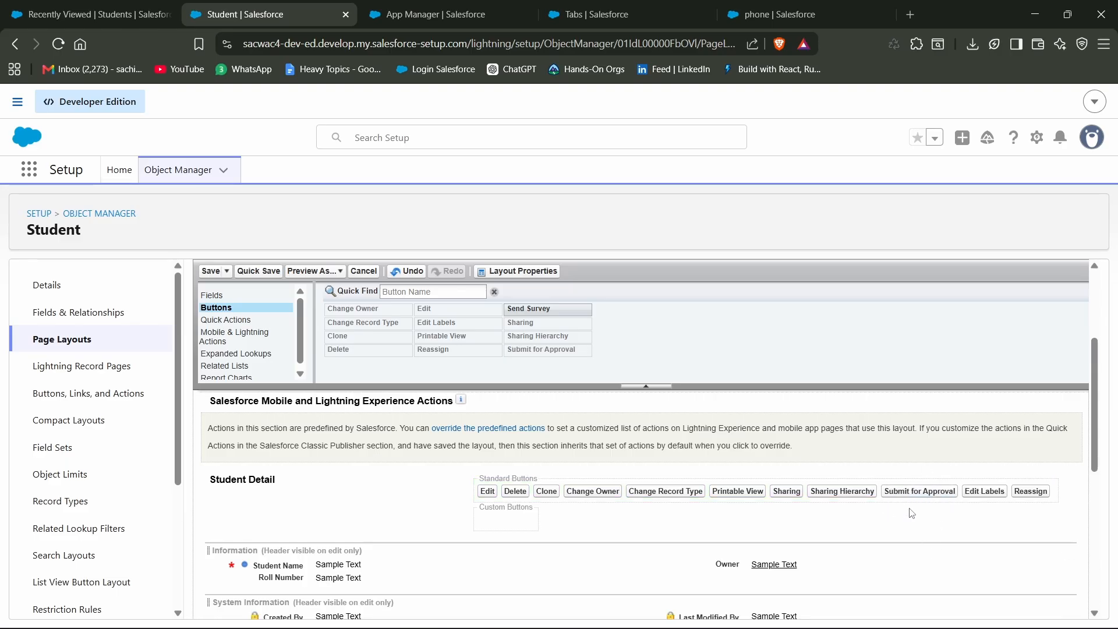
- Open the first recently viewed student record, review its additional actions, and return to the layout editor
click(86, 23)
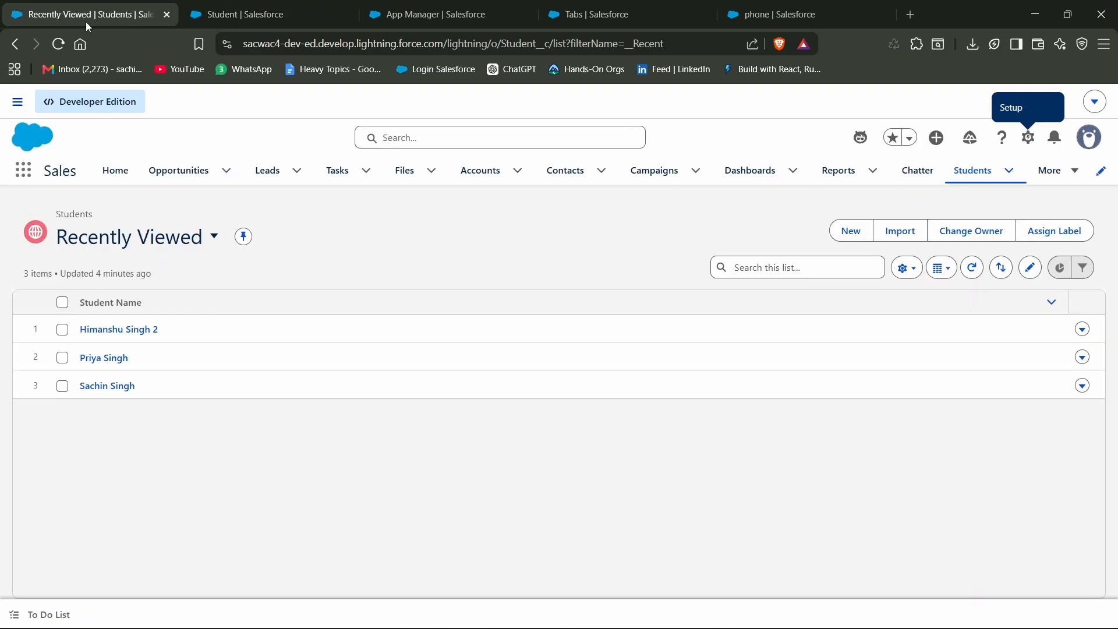
click(110, 330)
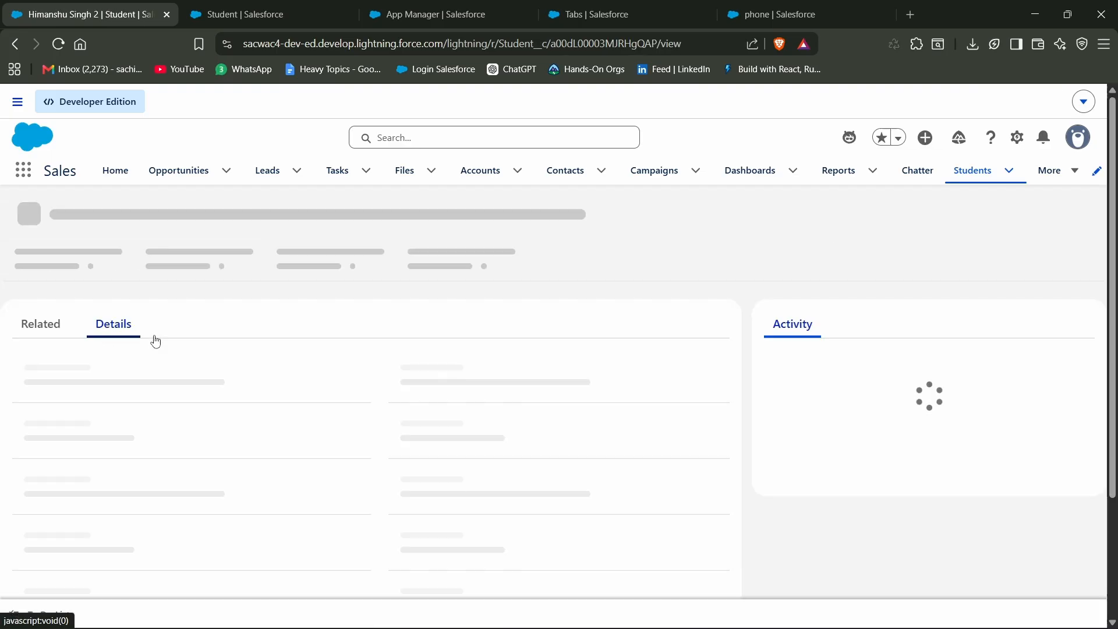
click(1082, 202)
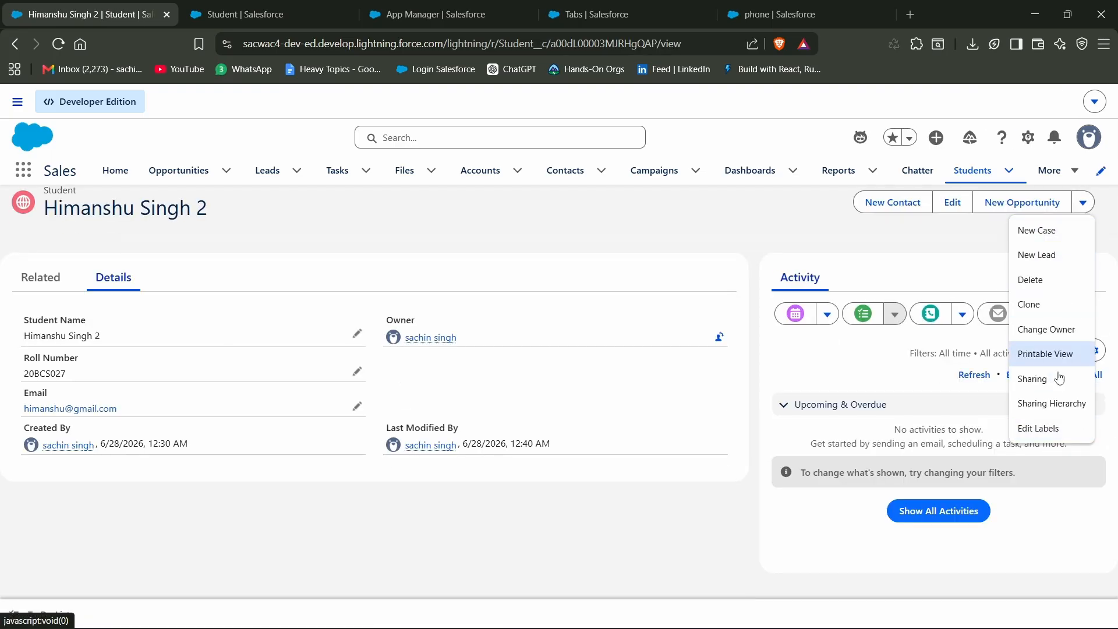
click(277, 13)
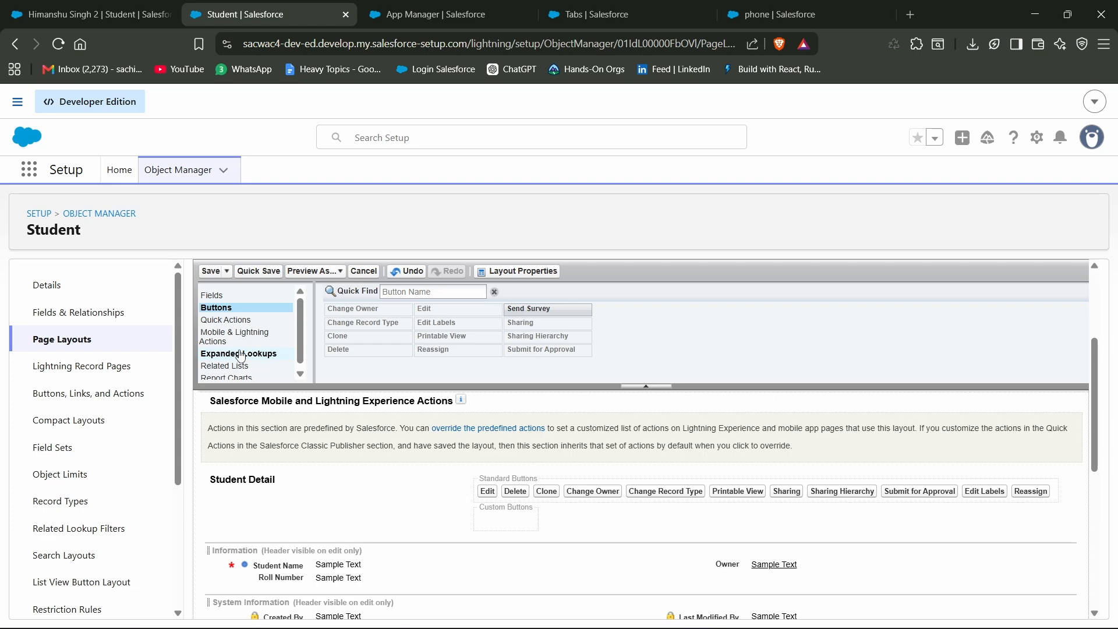
- Compare the related lists offered in the layout editor with those in the student record's Related section
click(239, 366)
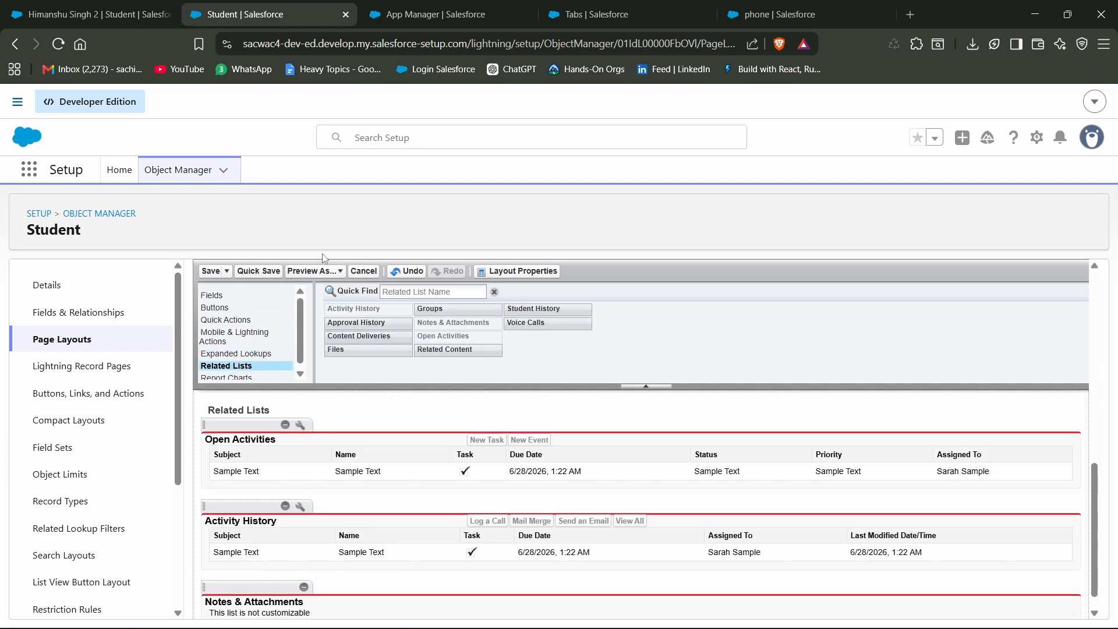
click(106, 5)
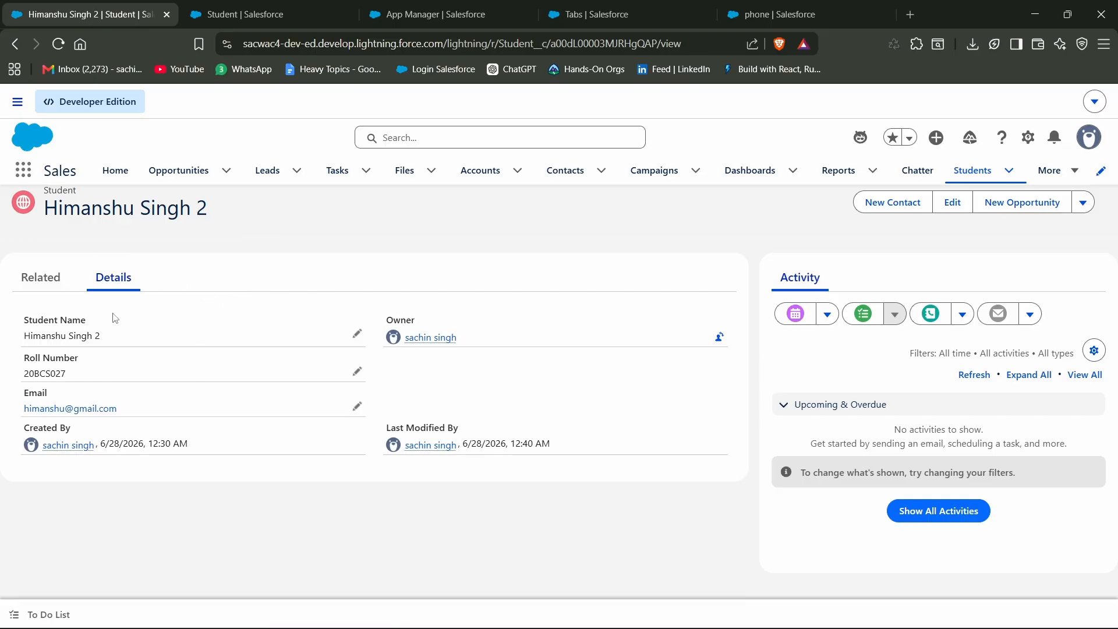
click(49, 282)
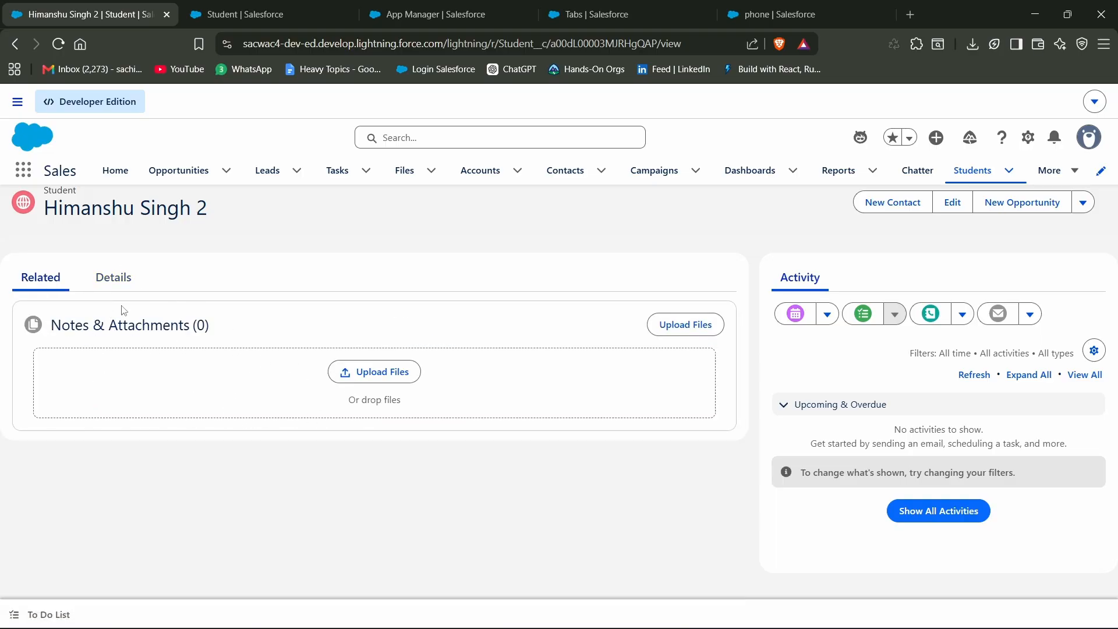
drag(248, 322, 26, 324)
click(184, 464)
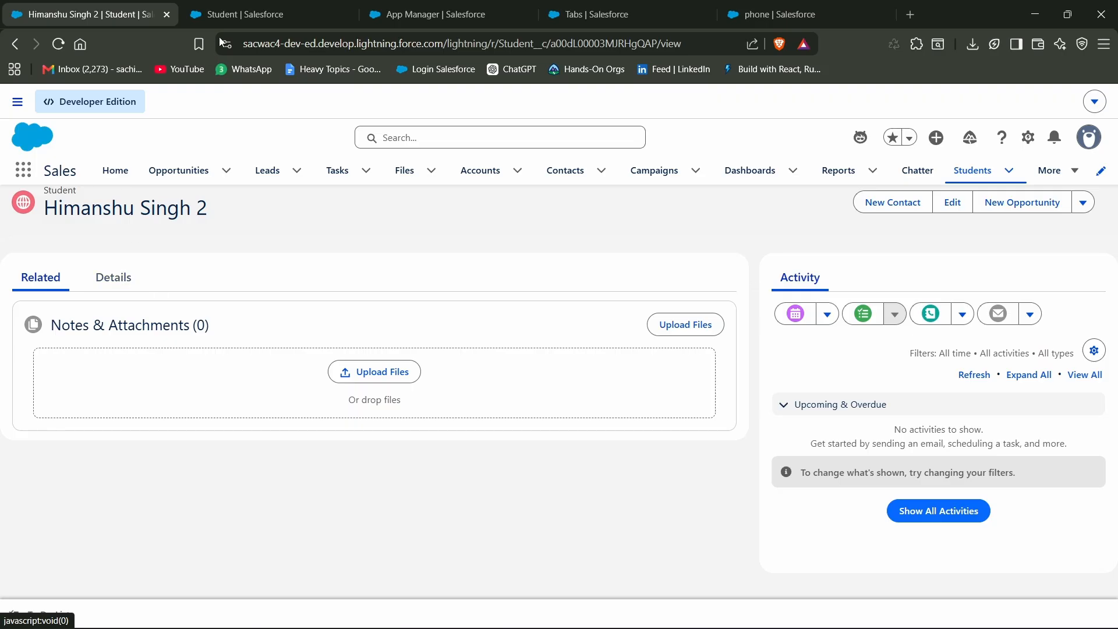
click(241, 12)
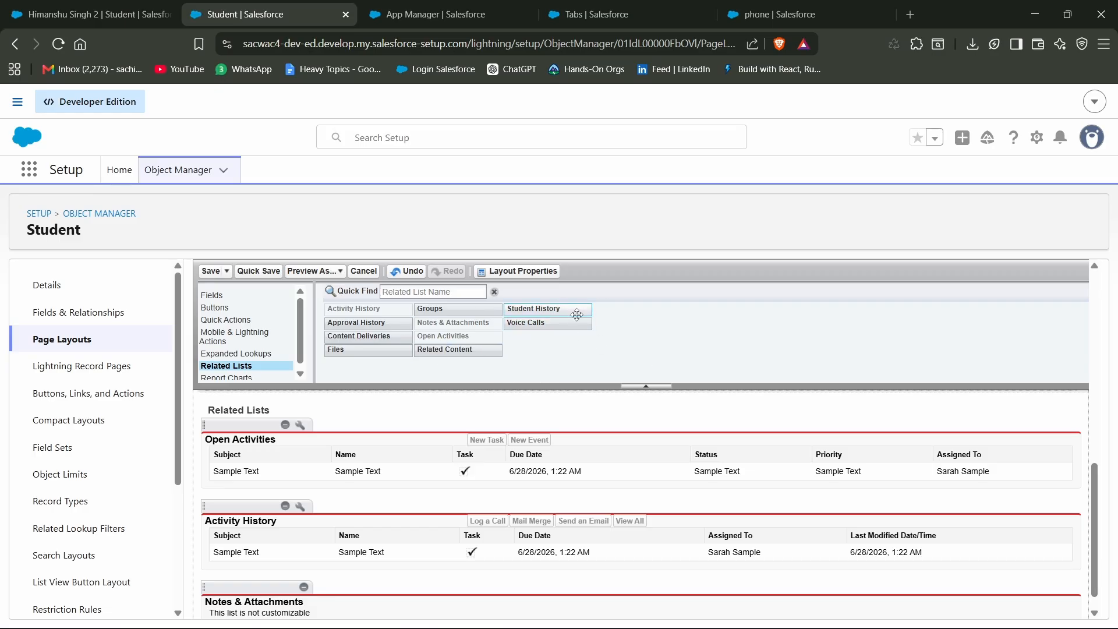
click(444, 324)
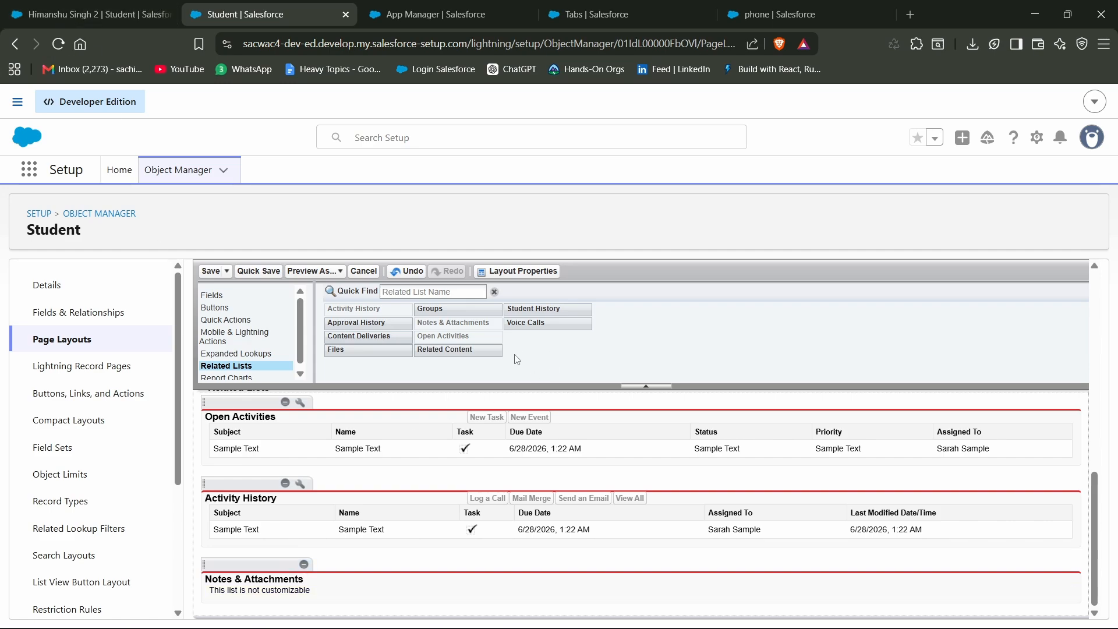
key(ctrl+shift+Tab)
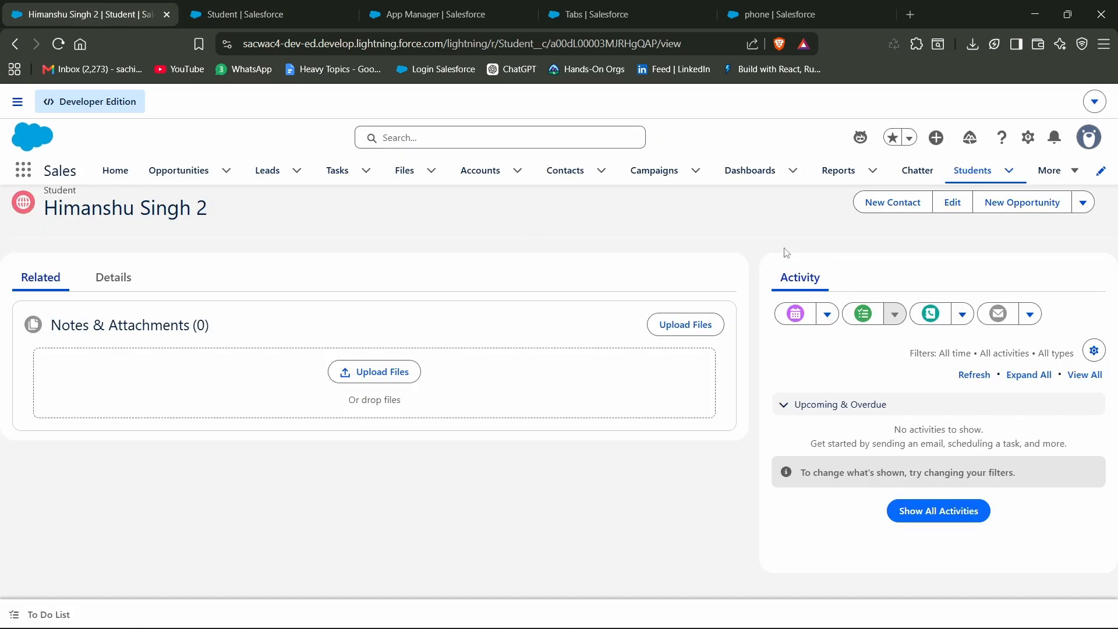
key(ctrl+Tab)
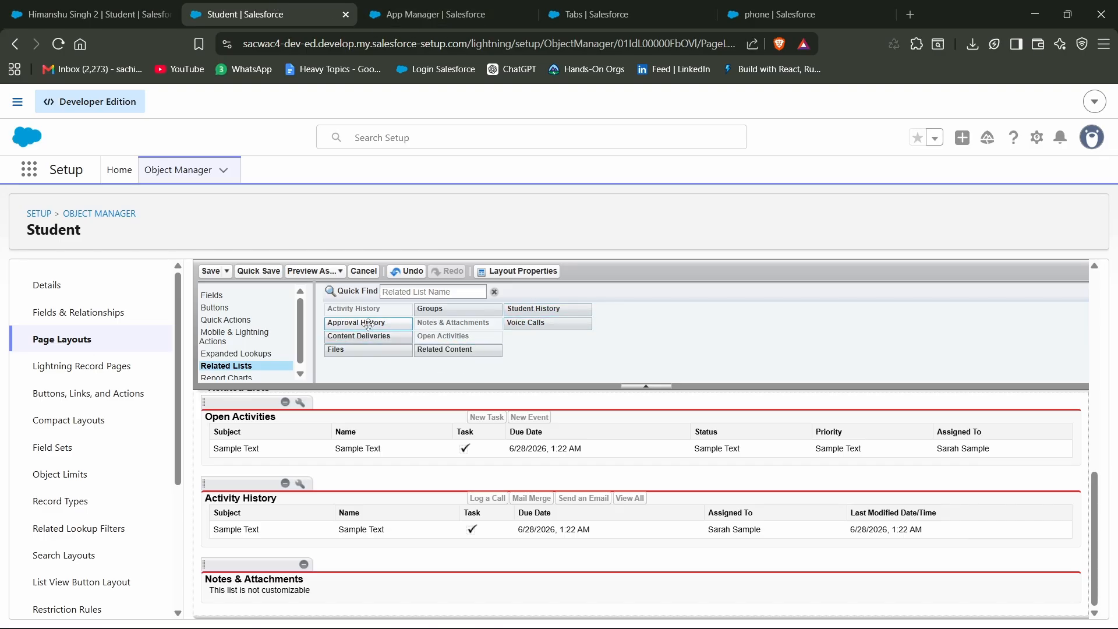
- Add the Approval History, Files, Groups, Student History and Voice Calls related lists below Activity History
drag(368, 324, 421, 536)
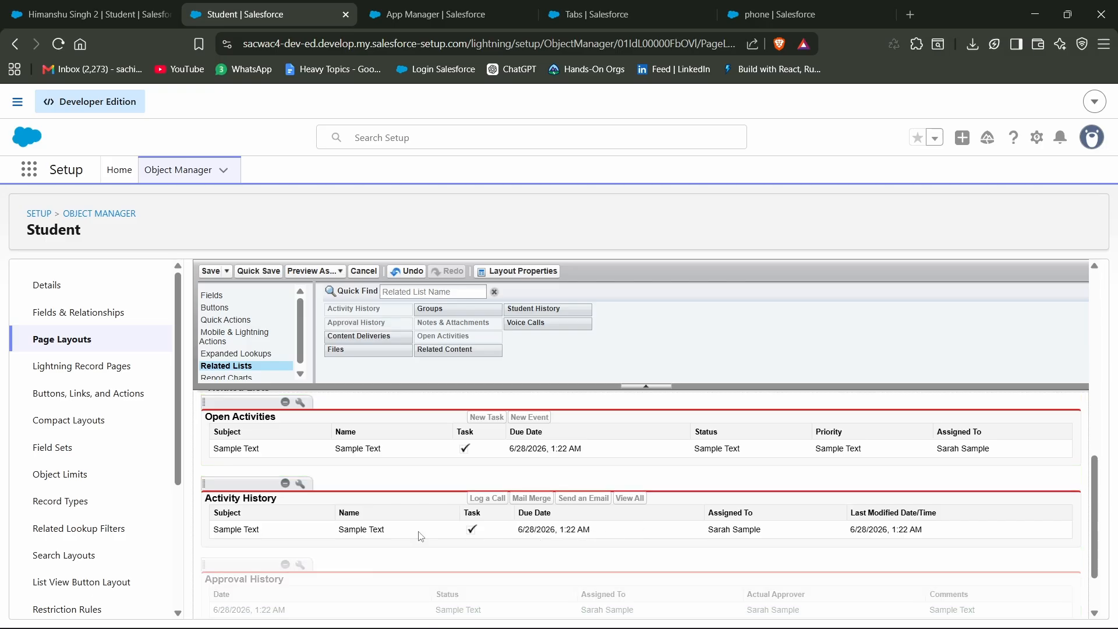
drag(363, 349, 368, 550)
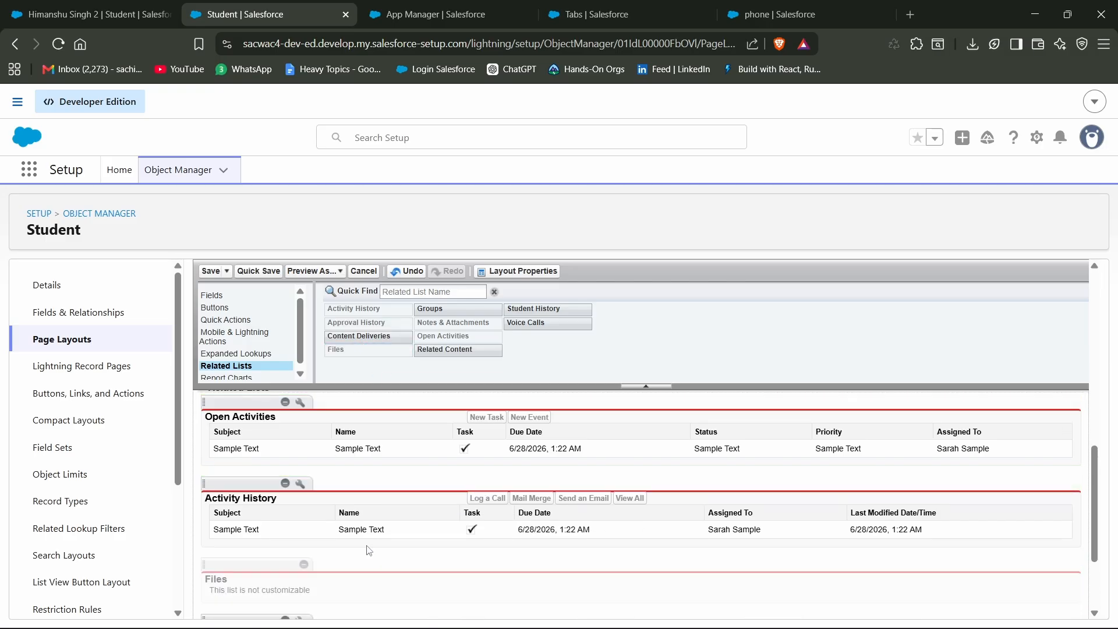
drag(452, 309, 409, 560)
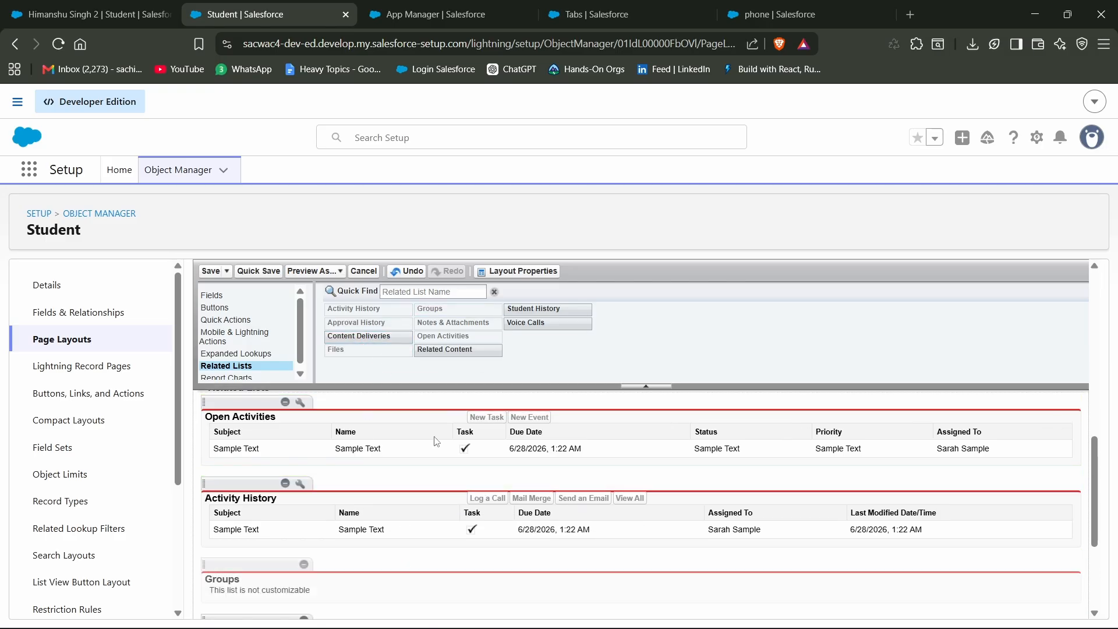
drag(533, 308, 548, 567)
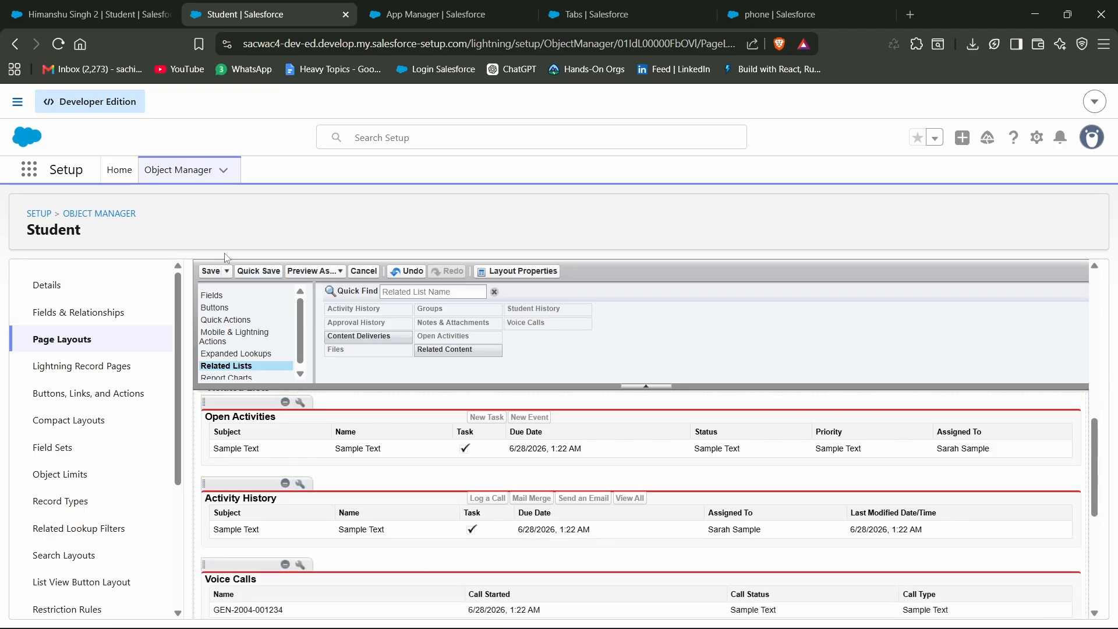
- Save Student Layout, choosing to overwrite users' personal related list customizations
click(210, 272)
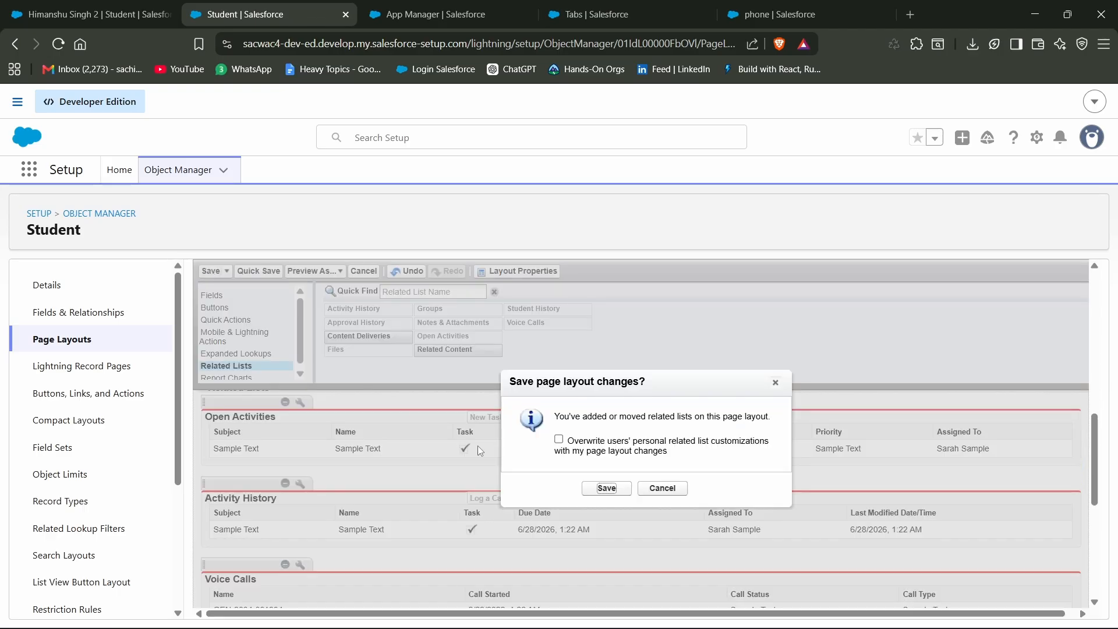
click(559, 439)
click(600, 486)
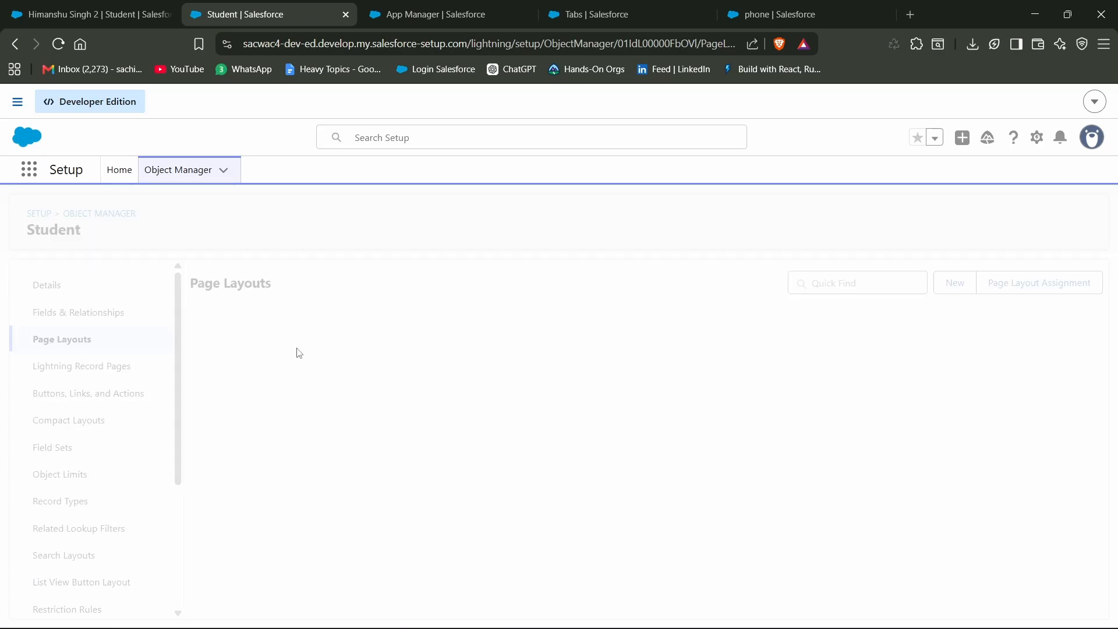
- Reload the student record and review all the related lists in its Related section
click(112, 5)
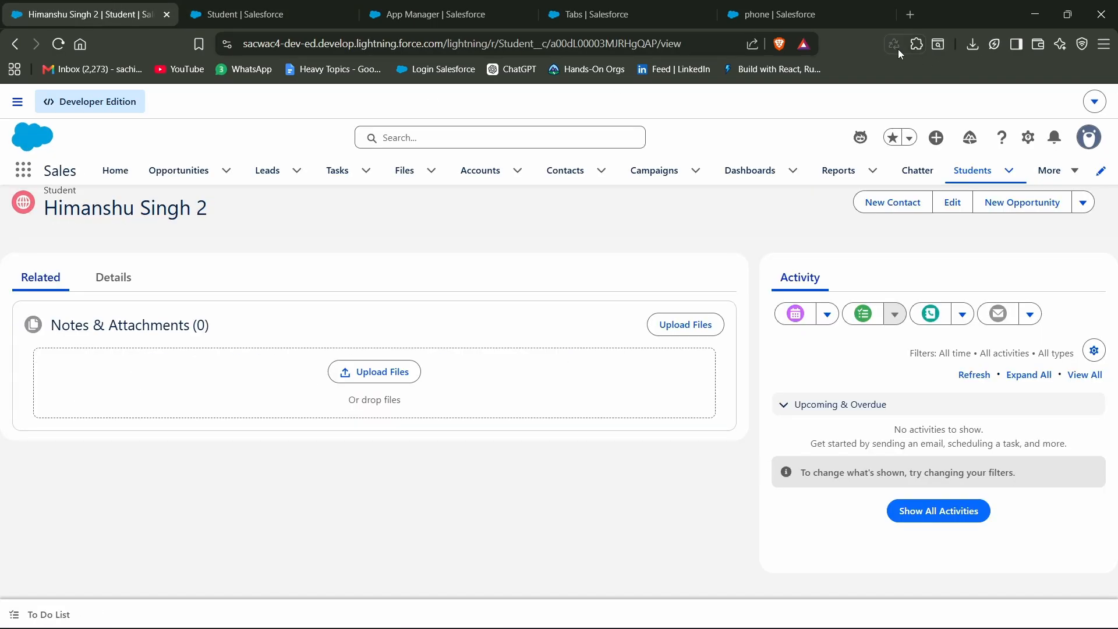
key(F5)
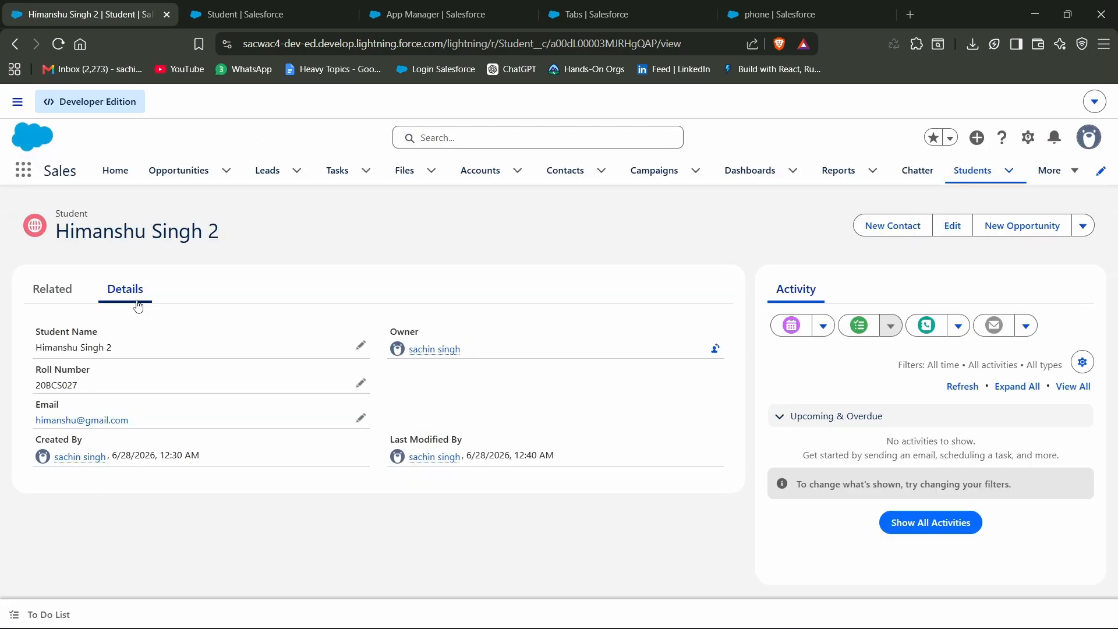
click(51, 285)
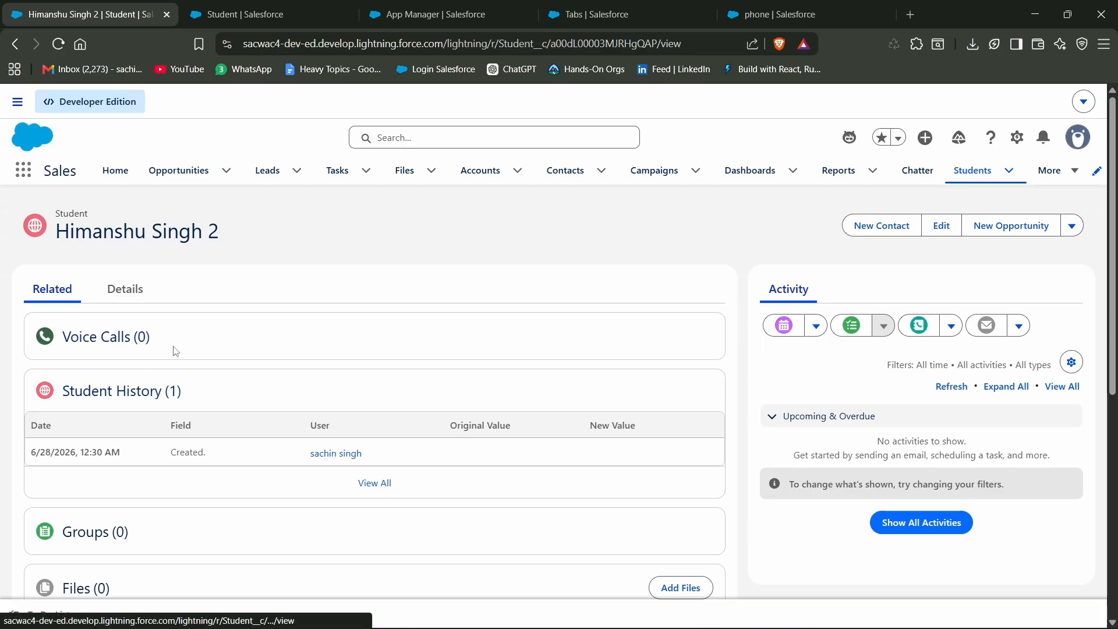
scroll(114, 365, down, 2)
drag(185, 385, 73, 388)
triple_click(142, 457)
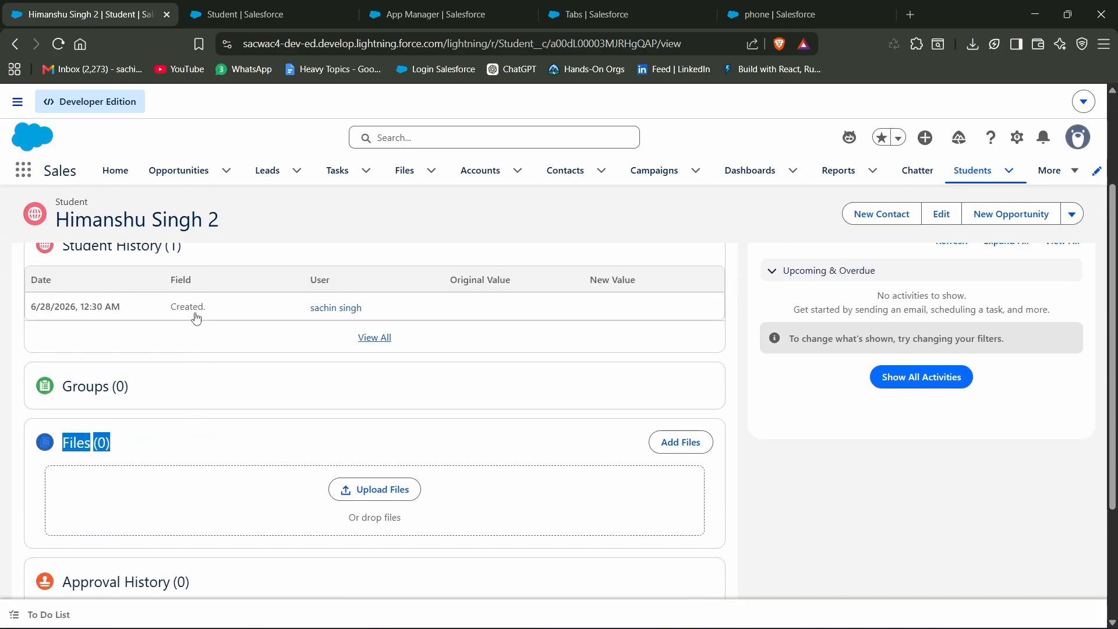
scroll(207, 407, down, 3)
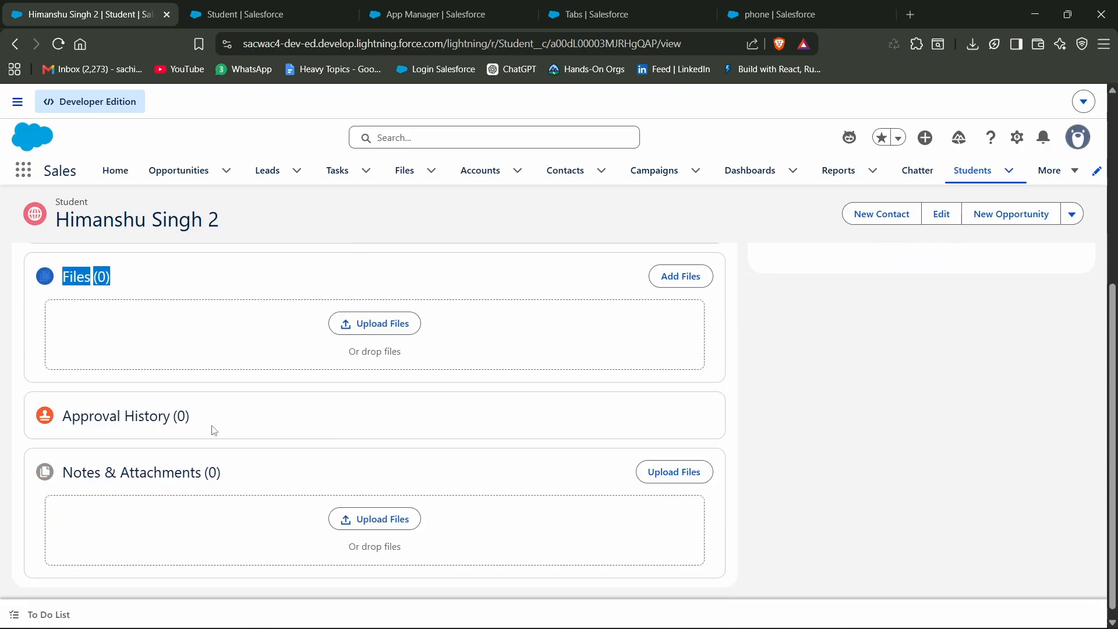
scroll(233, 385, up, 5)
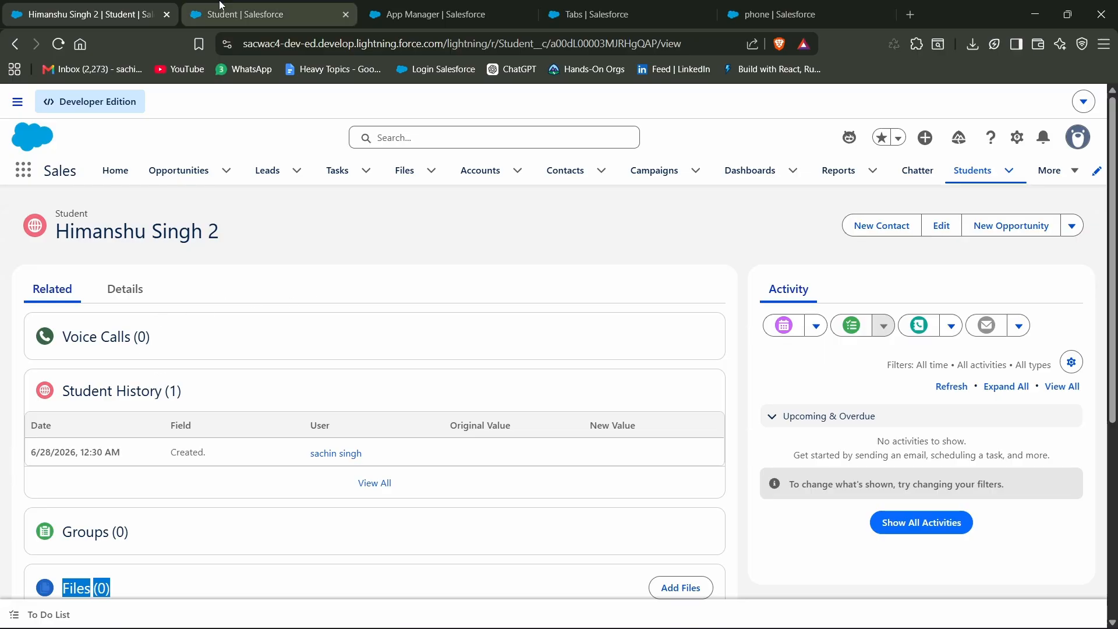
- Return to the Student object's page layouts list in Setup
click(262, 14)
click(428, 14)
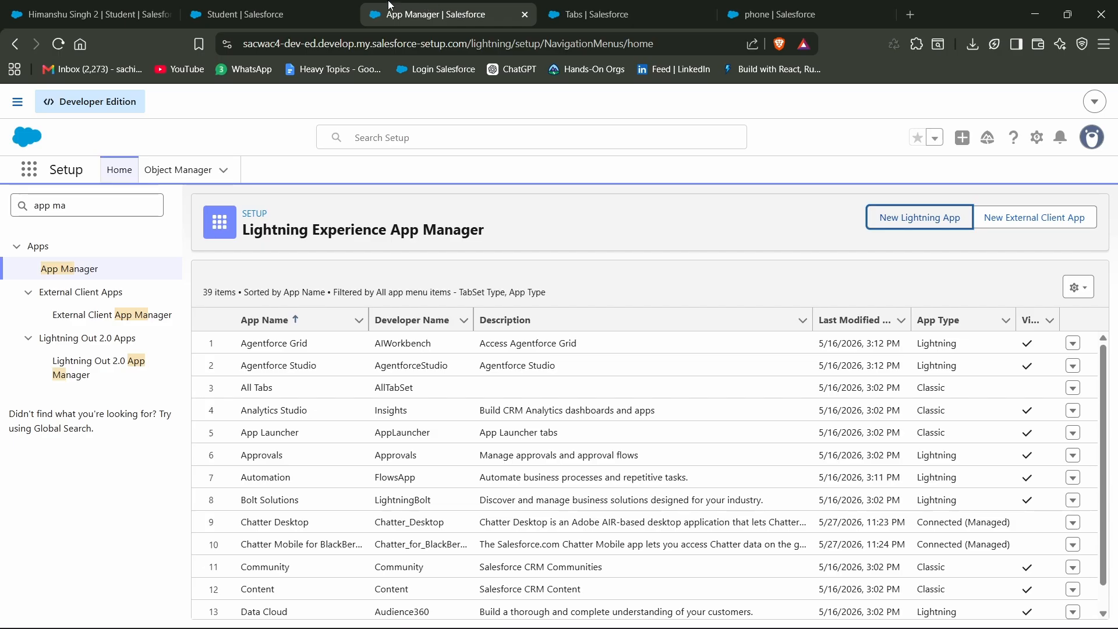
click(314, 14)
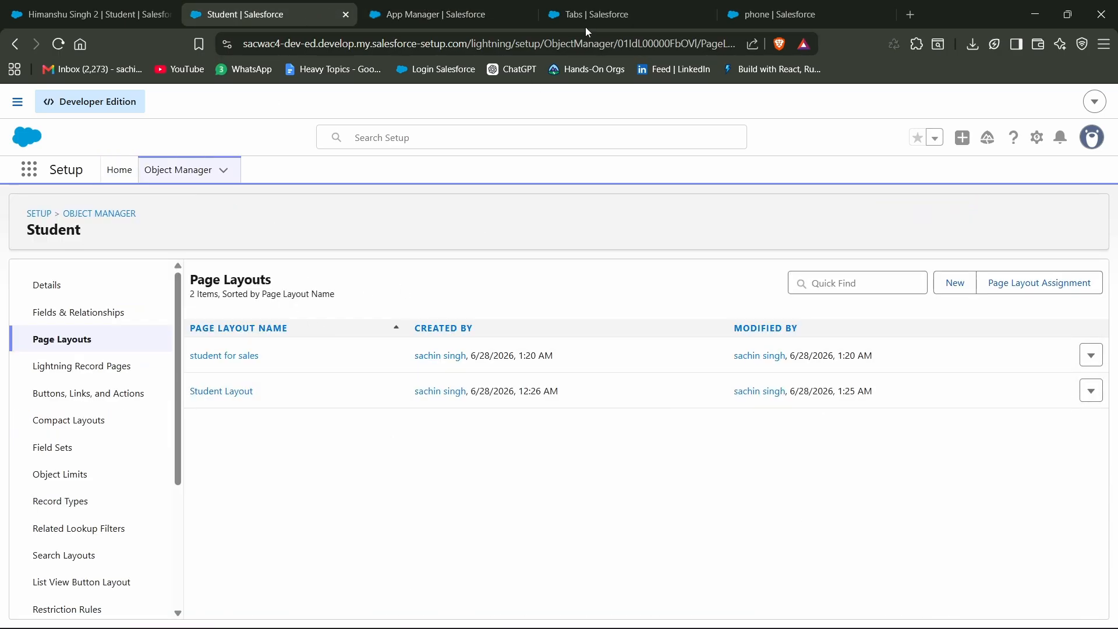